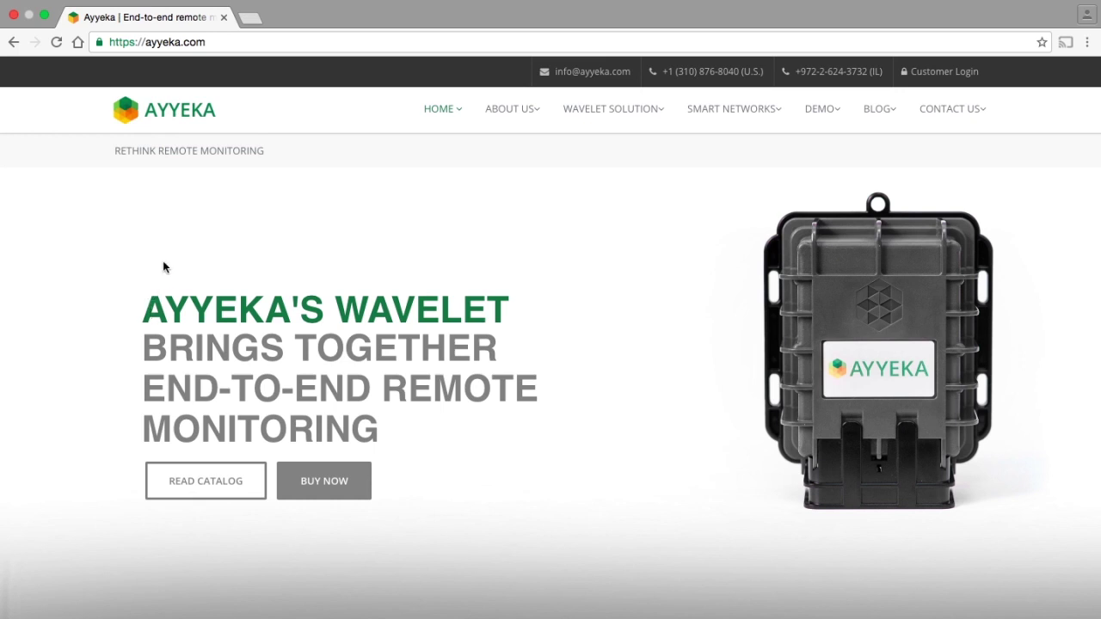
Open the Customer Login page from the ayyeka.com top bar in a new tab.
{"action": "left_click", "coordinate": [939, 73]}
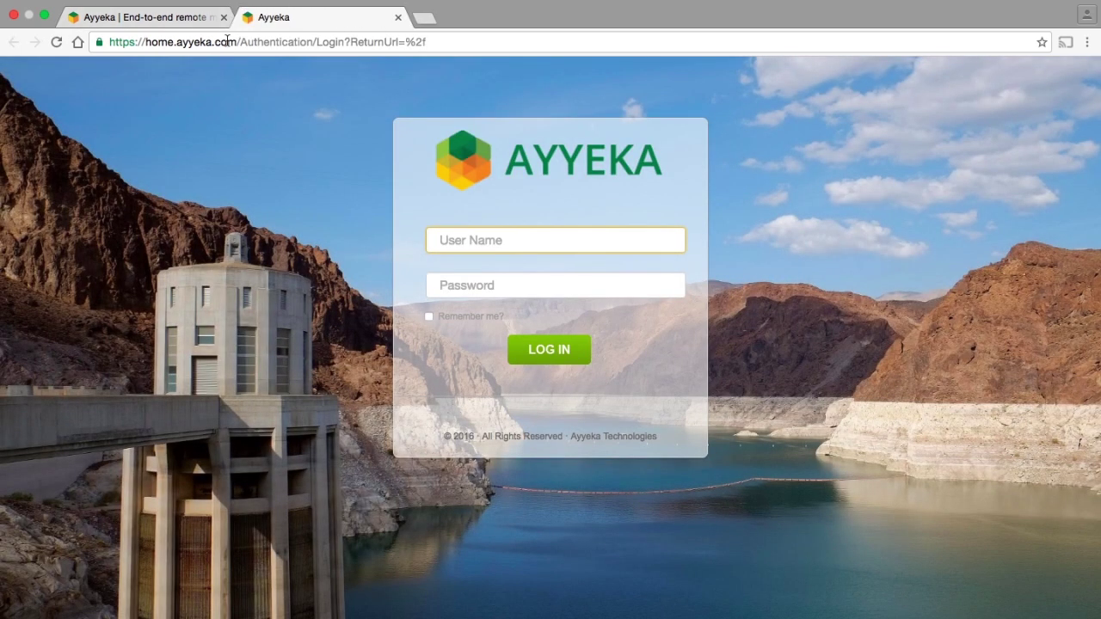
Log in with the training account's e-mail and password to reach the Springfield site map.
{"action": "left_click_drag", "start_coordinate": [235, 43], "coordinate": [102, 44]}
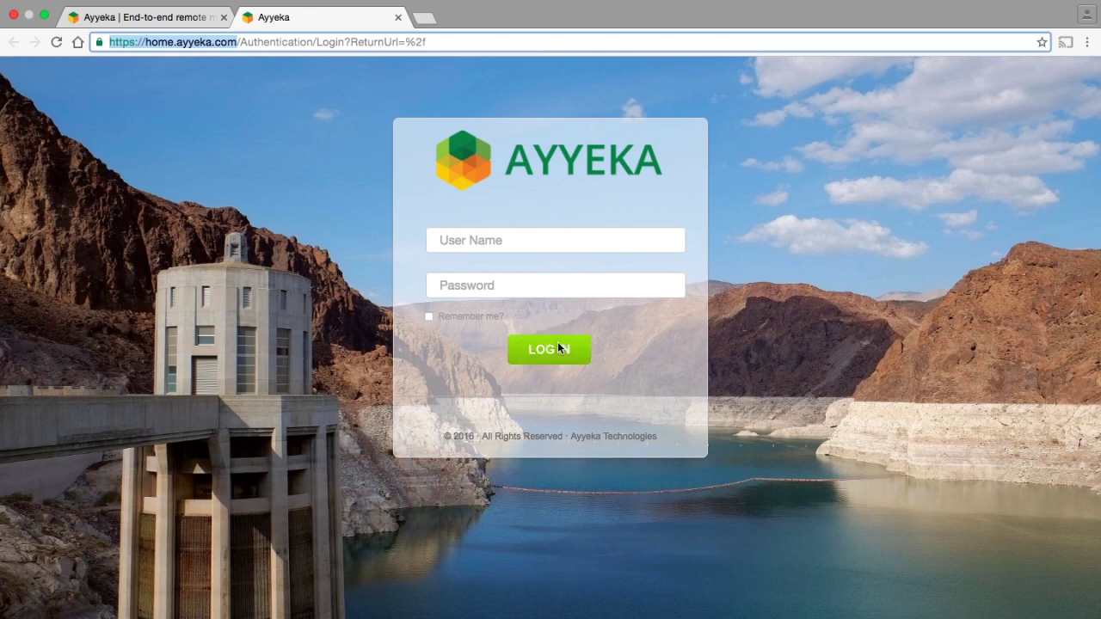
{"action": "left_click", "coordinate": [467, 240]}
{"action": "key", "text": "Tab"}
{"action": "type", "text": "•••"}
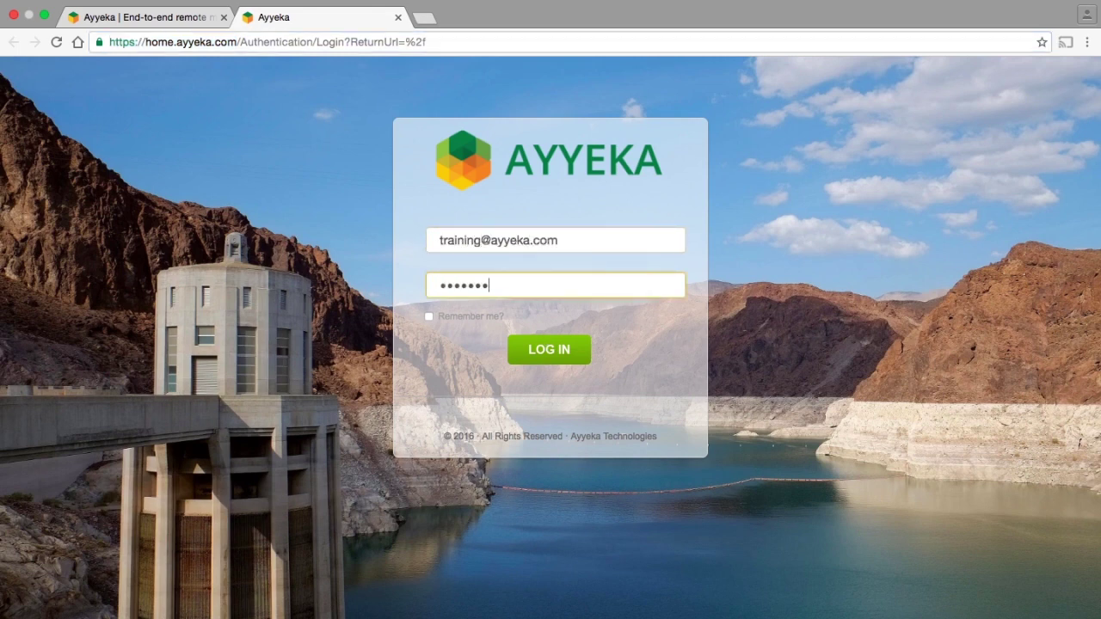
{"action": "type", "text": "••••••••"}
{"action": "key", "text": "Return"}
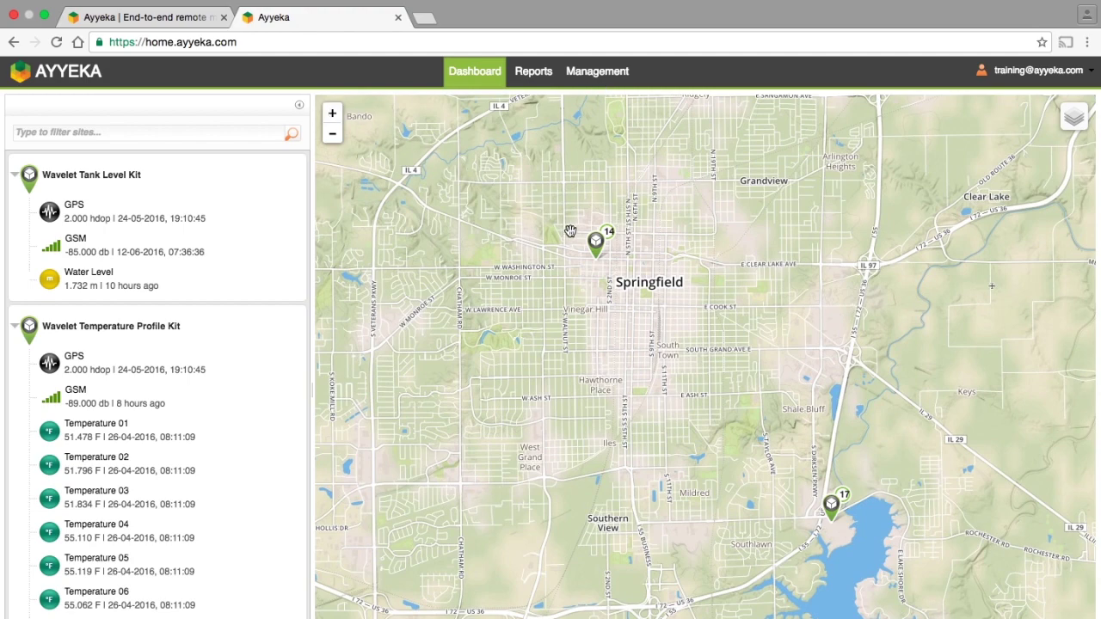
{"action": "left_click", "coordinate": [599, 255]}
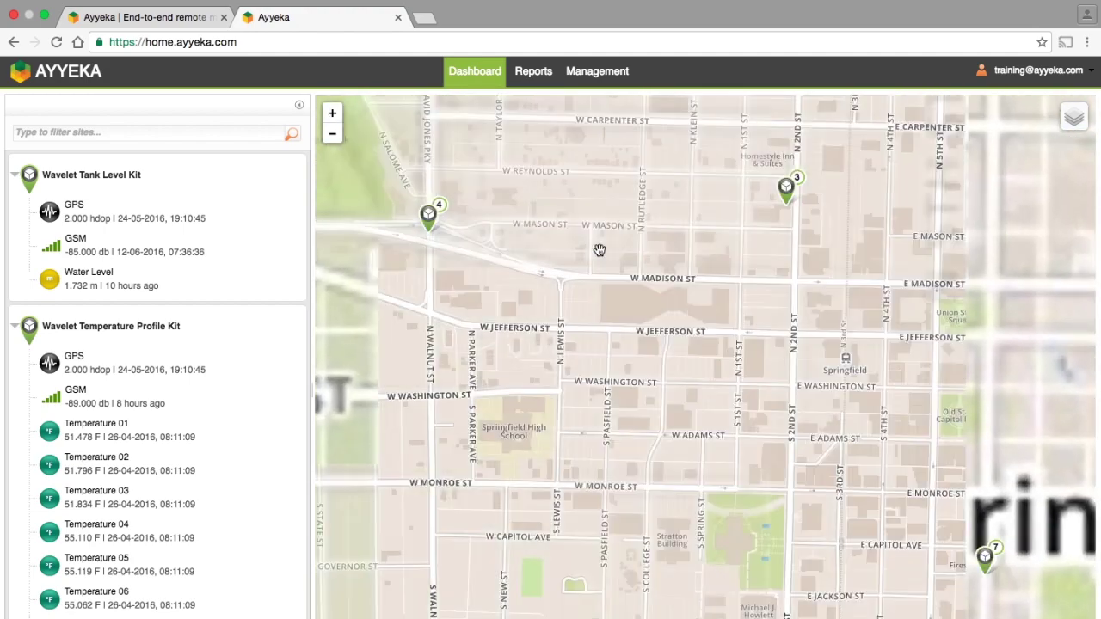
{"action": "left_click", "coordinate": [428, 219]}
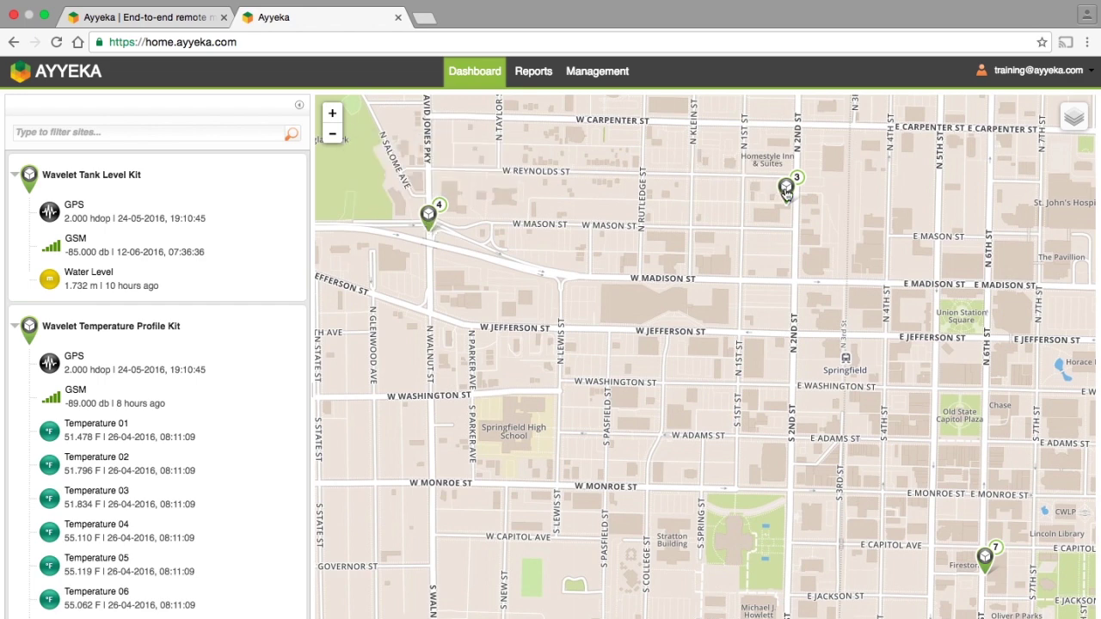
{"action": "mouse_move", "coordinate": [786, 192]}
{"action": "mouse_move", "coordinate": [987, 578]}
{"action": "left_click", "coordinate": [987, 574]}
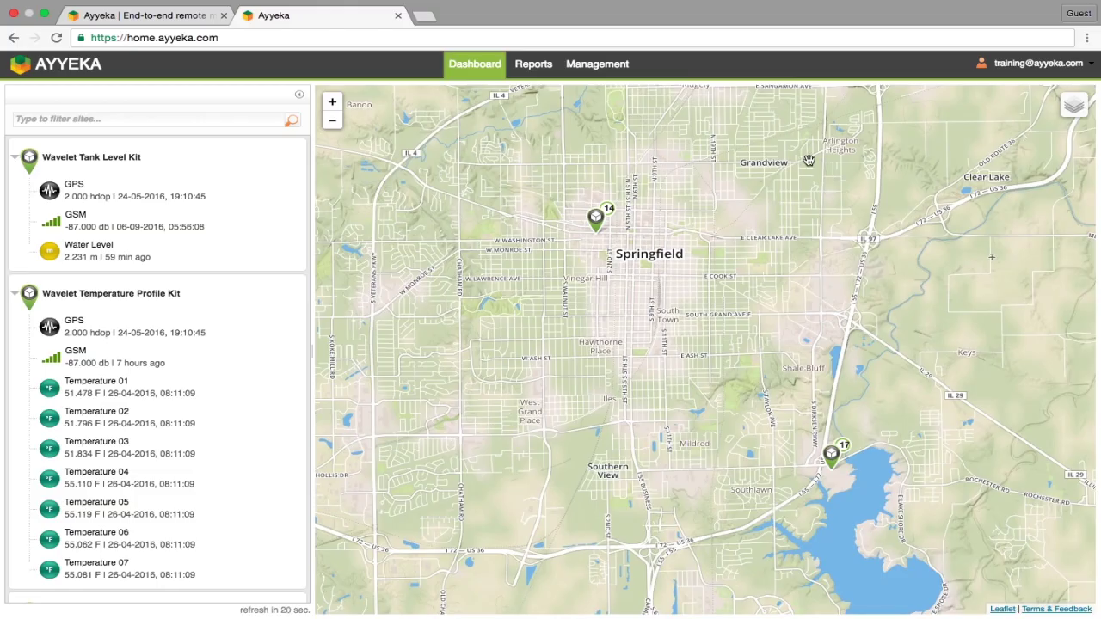
{"action": "mouse_move", "coordinate": [1073, 105]}
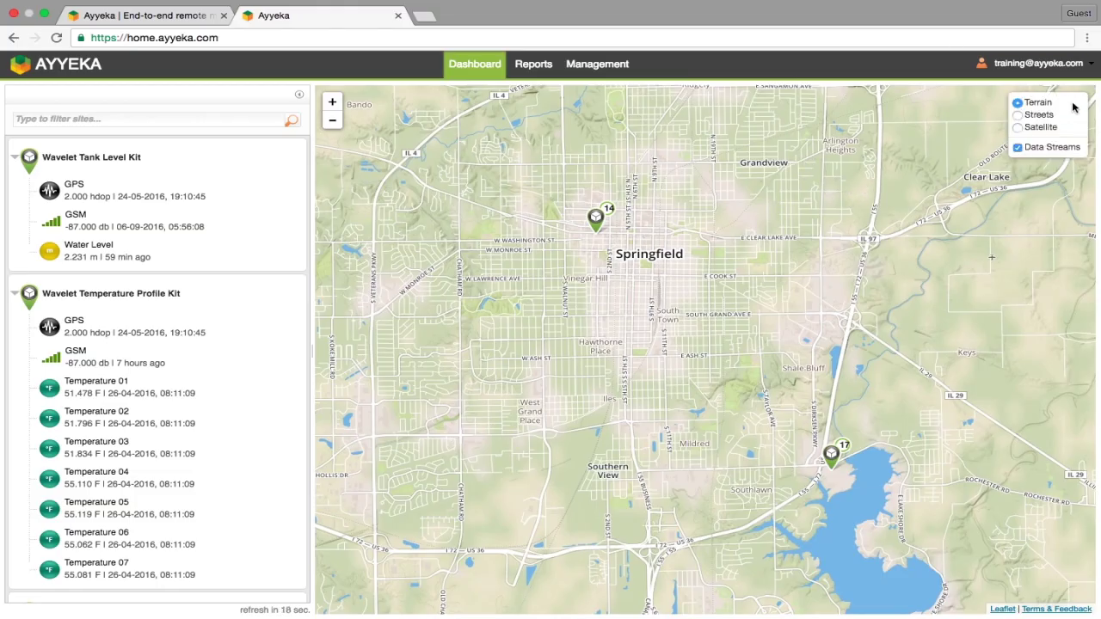
{"action": "left_click", "coordinate": [1037, 117]}
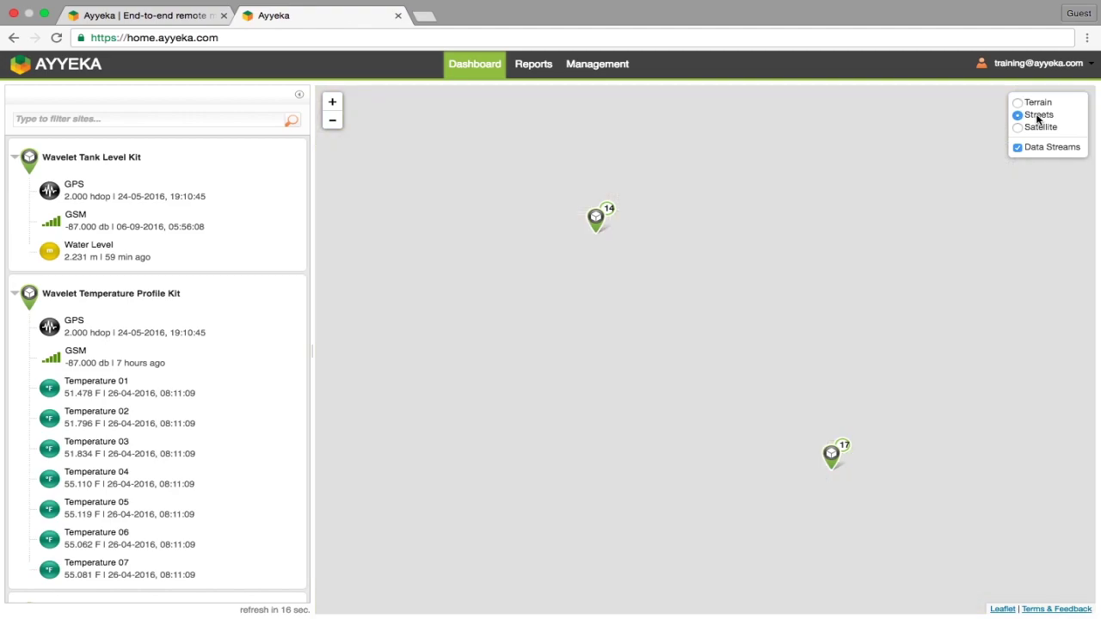
{"action": "left_click", "coordinate": [1019, 128]}
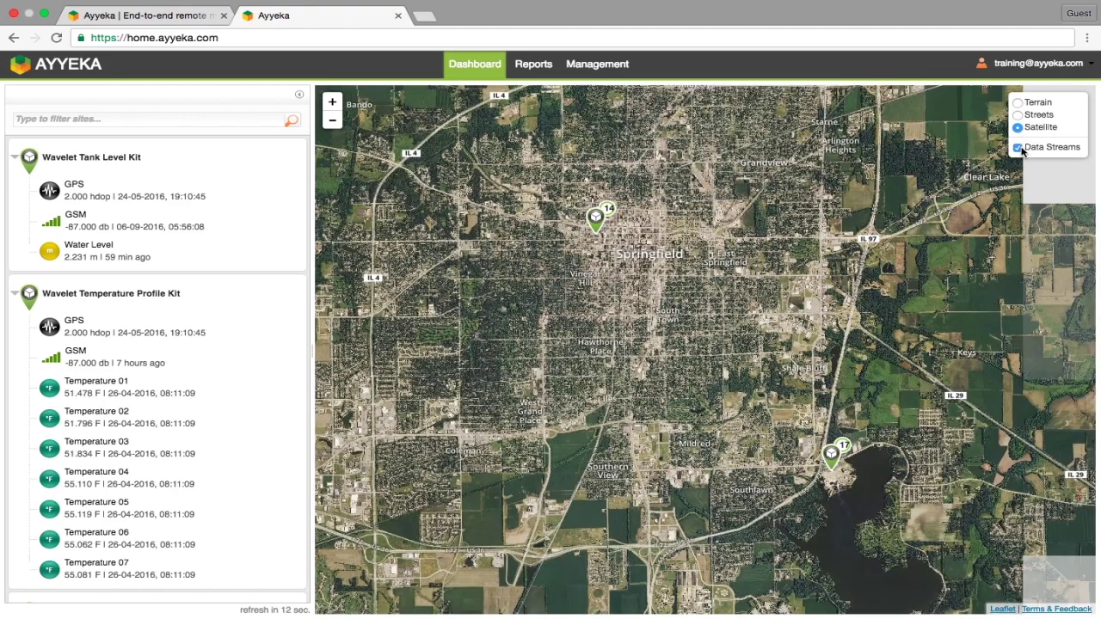
{"action": "left_click", "coordinate": [1018, 148]}
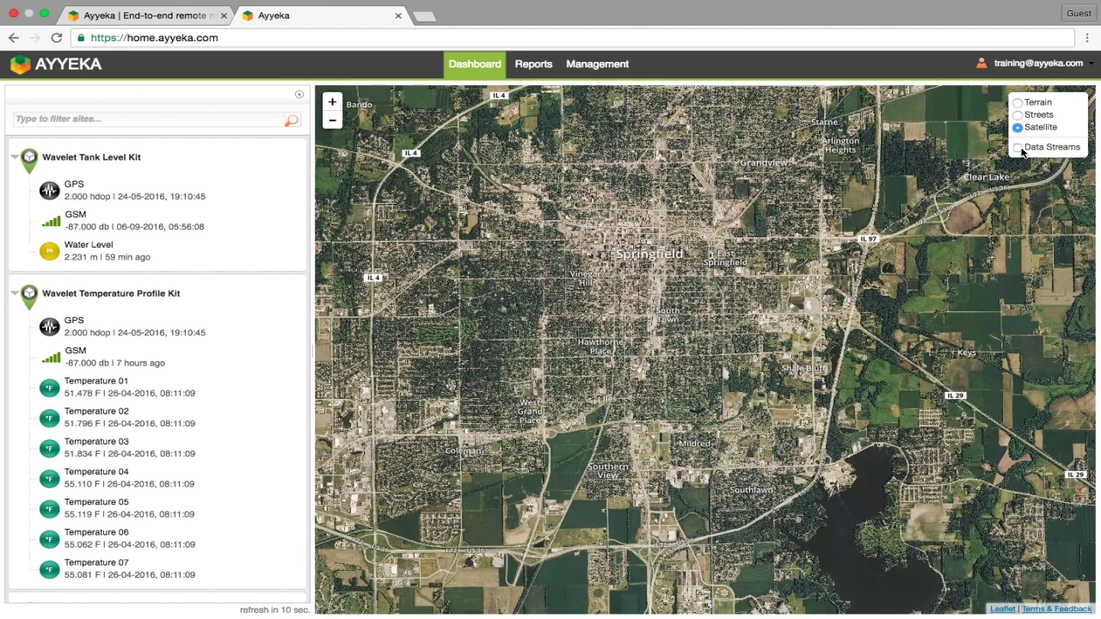
{"action": "left_click", "coordinate": [1018, 148]}
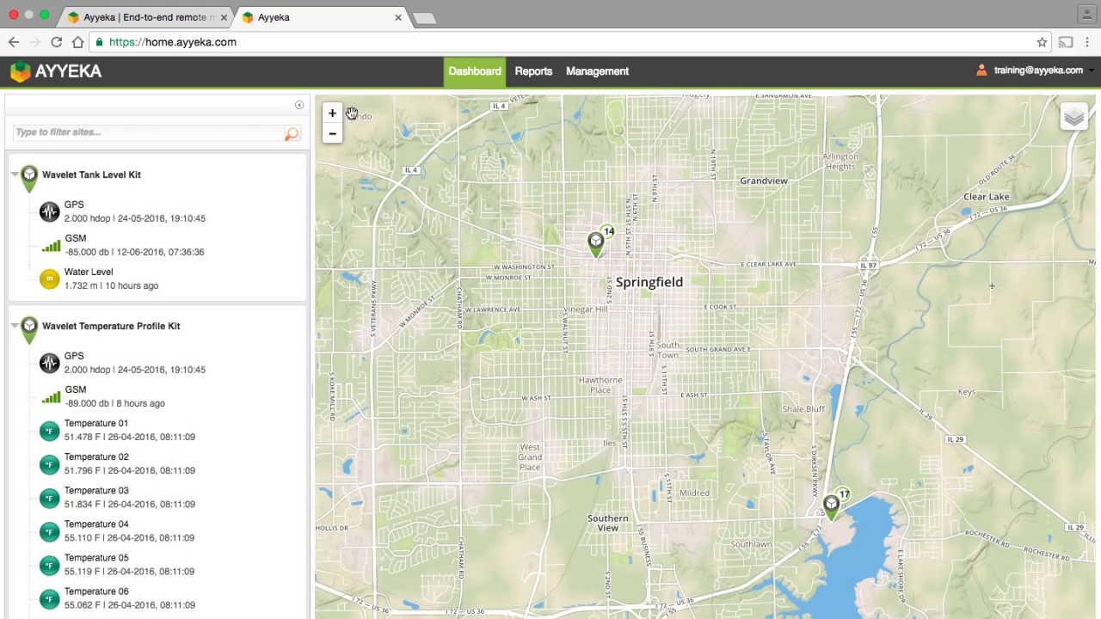
Zoom into the downtown sites, inspect kit markers, and centre the map on the Wavelet Tank Level Kit.
{"action": "left_click", "coordinate": [599, 256]}
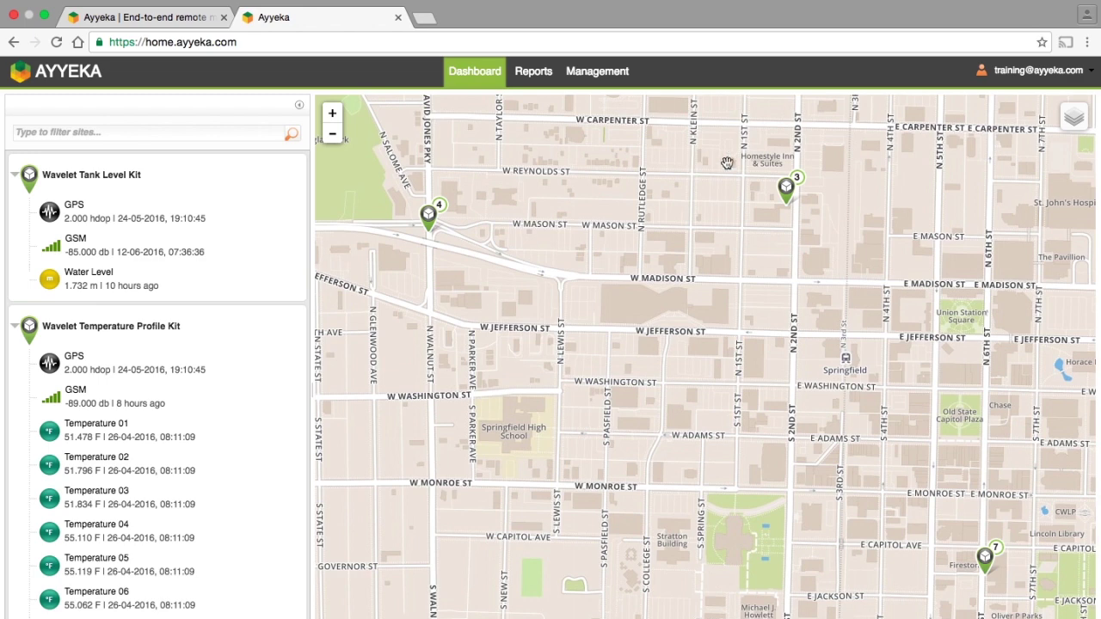
{"action": "left_click", "coordinate": [786, 191]}
{"action": "left_click", "coordinate": [987, 568]}
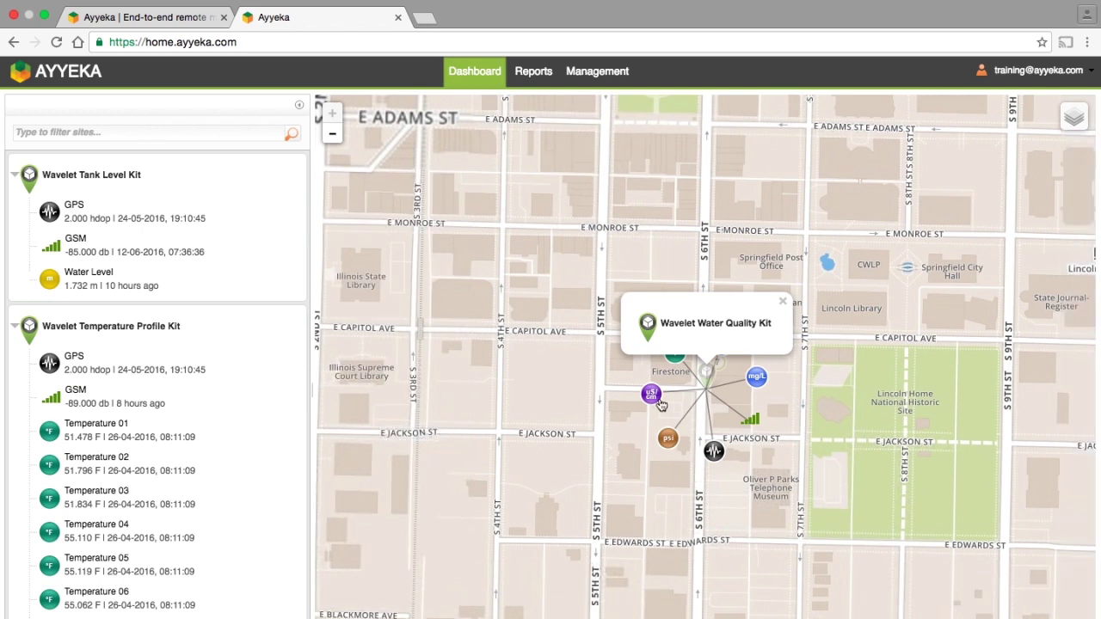
{"action": "mouse_move", "coordinate": [670, 444]}
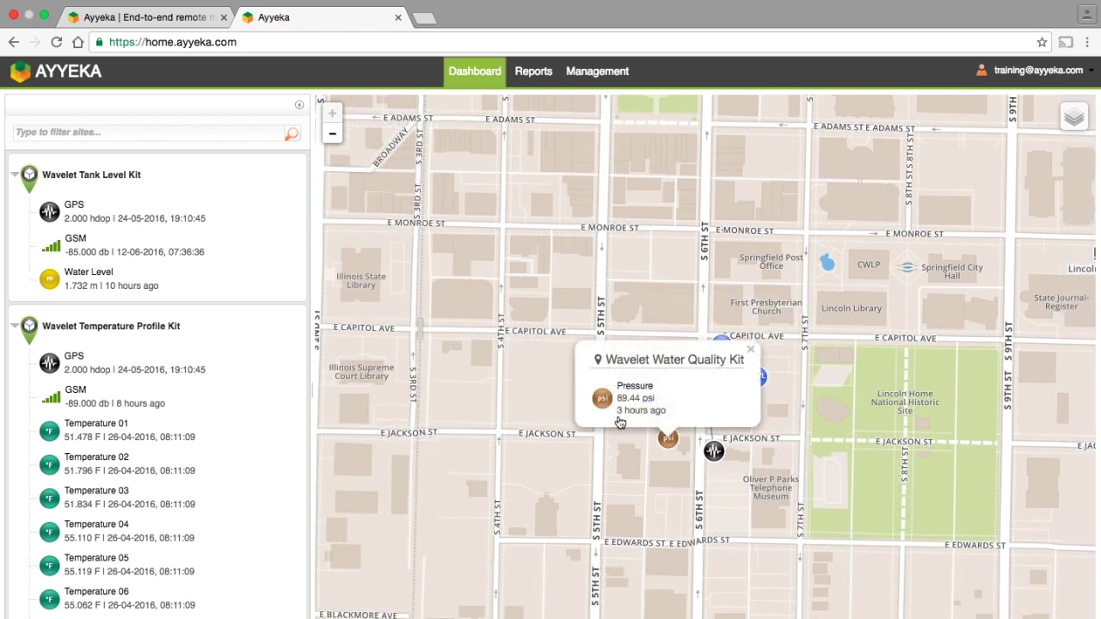
{"action": "left_click", "coordinate": [122, 179]}
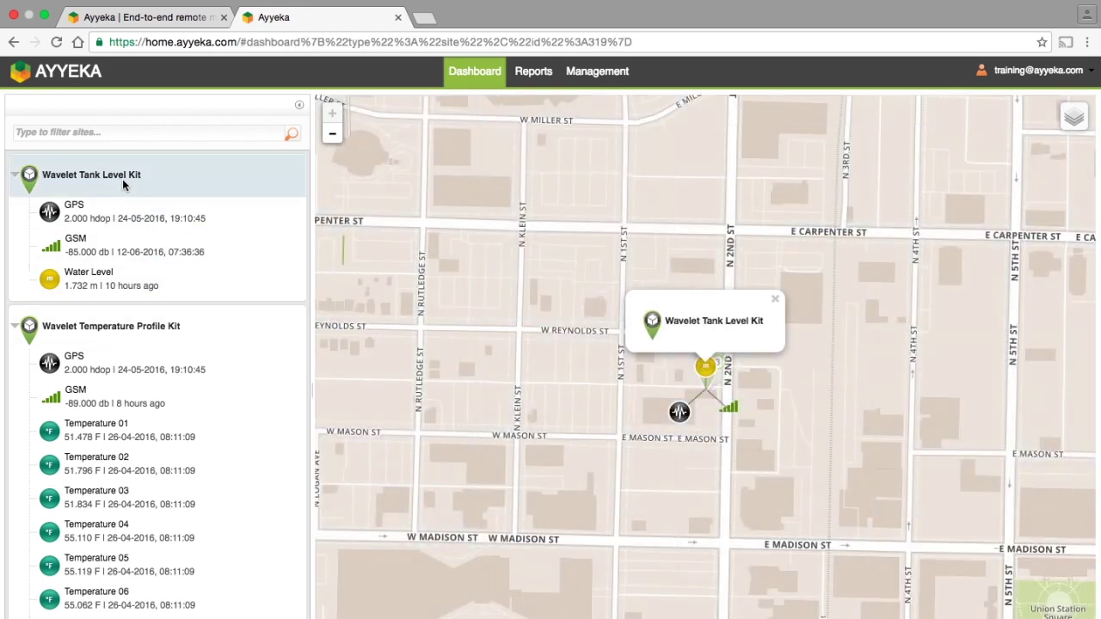
{"action": "left_click", "coordinate": [155, 285]}
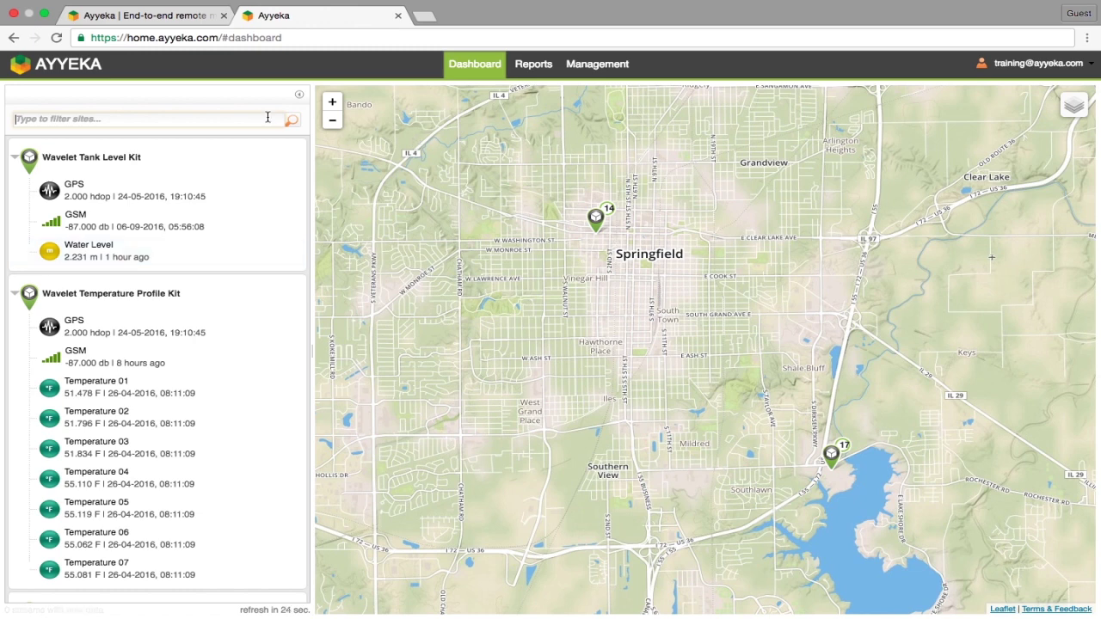
{"action": "type", "text": "water qua"}
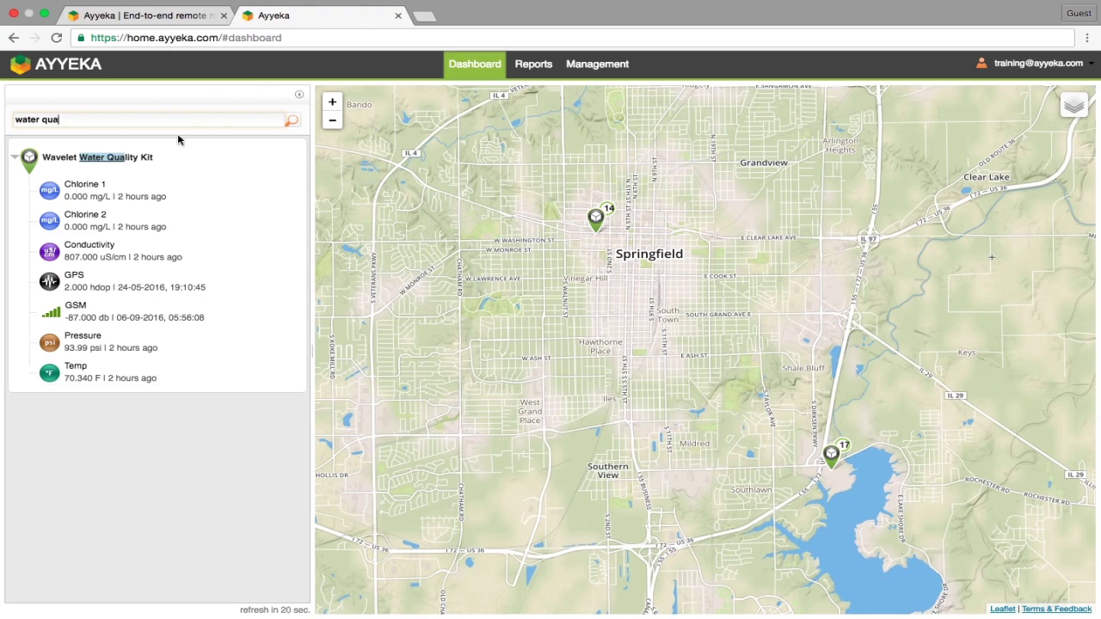
{"action": "left_click", "coordinate": [172, 150]}
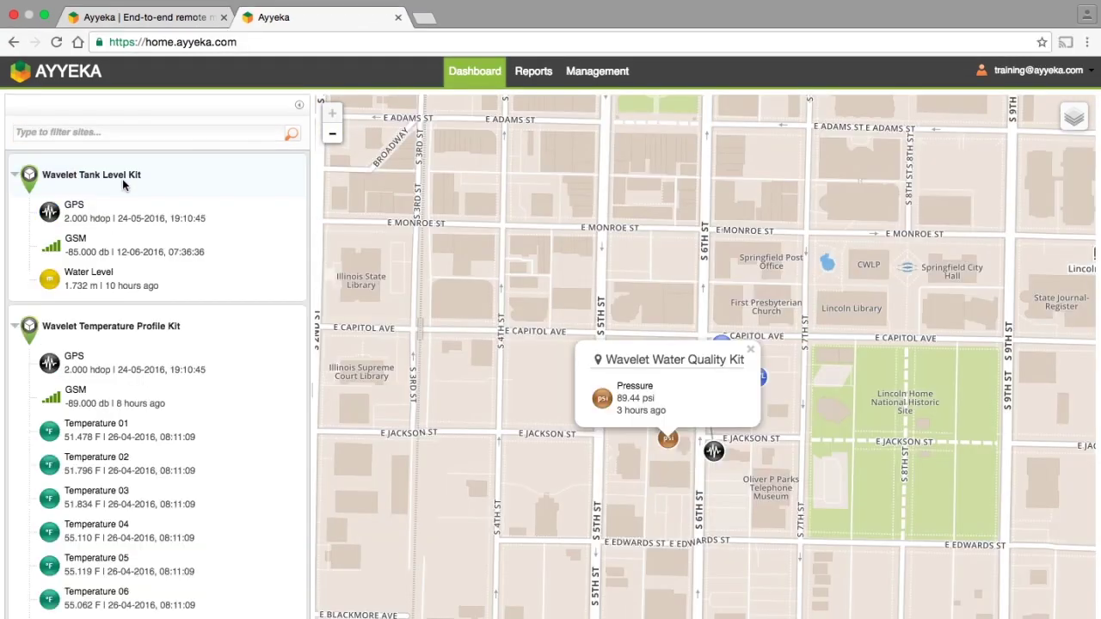
{"action": "left_click", "coordinate": [122, 179]}
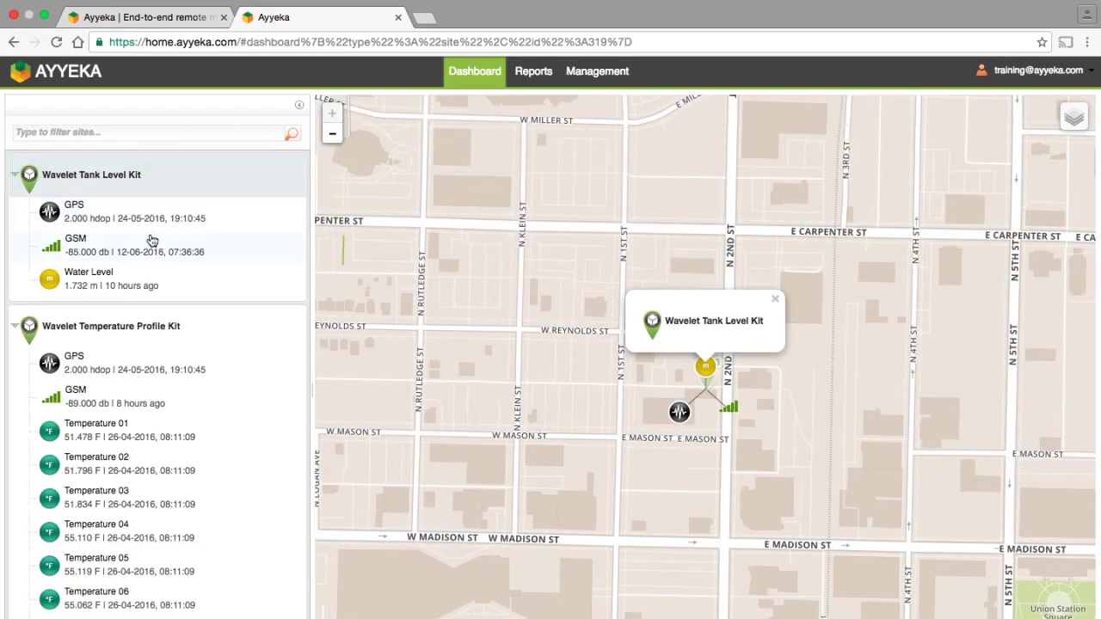
Show the tank's Water Level chart full-page with a 1-week time frame (04–10 Aug).
{"action": "left_click", "coordinate": [156, 286]}
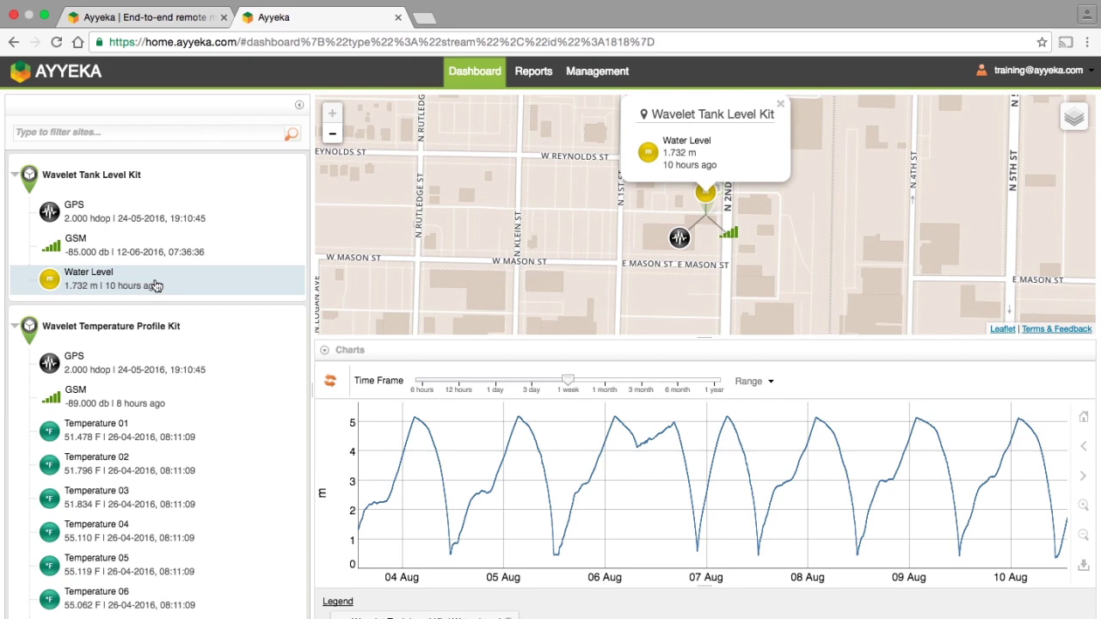
{"action": "left_click", "coordinate": [300, 104]}
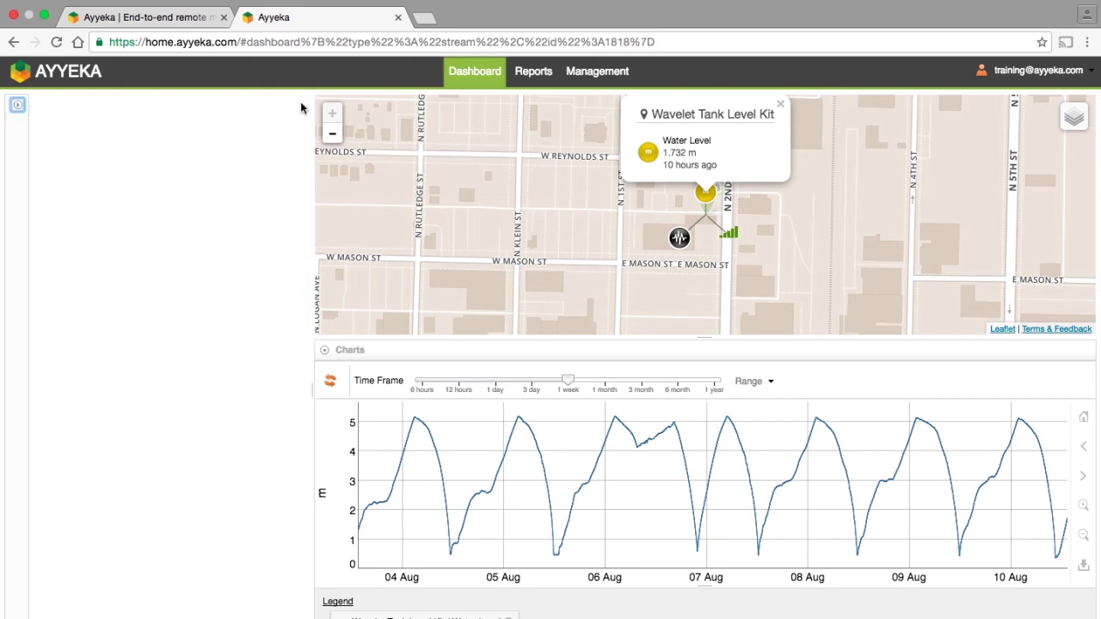
{"action": "left_click_drag", "start_coordinate": [557, 335], "coordinate": [549, 22]}
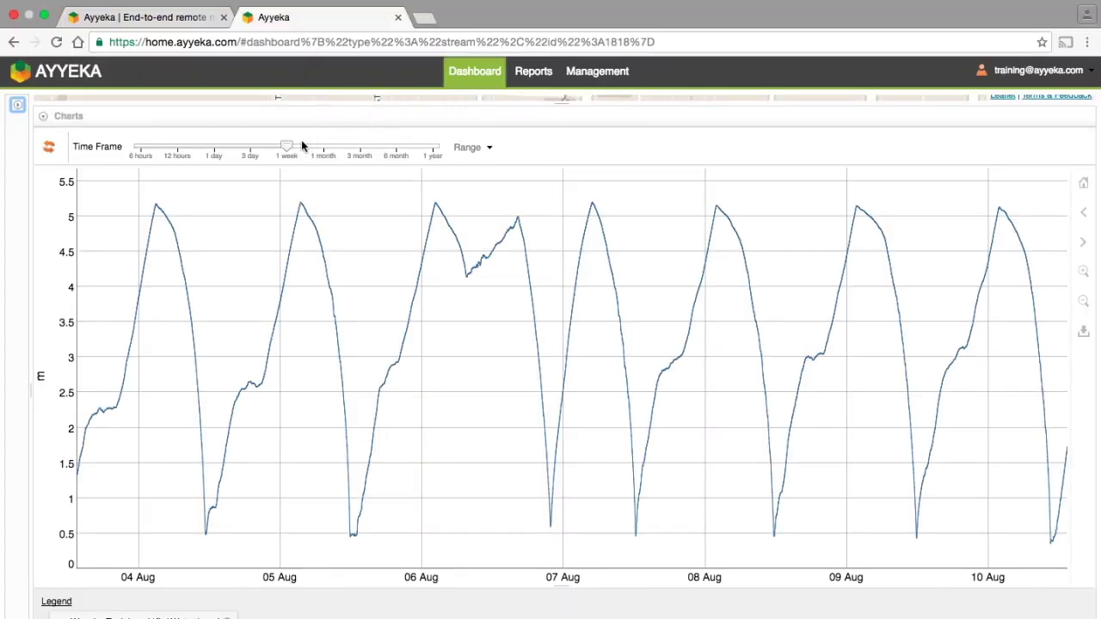
{"action": "left_click_drag", "start_coordinate": [287, 146], "coordinate": [295, 135]}
Apply a custom chart range from 6 July 2016 to 3 August 2016.
{"action": "left_click", "coordinate": [470, 148]}
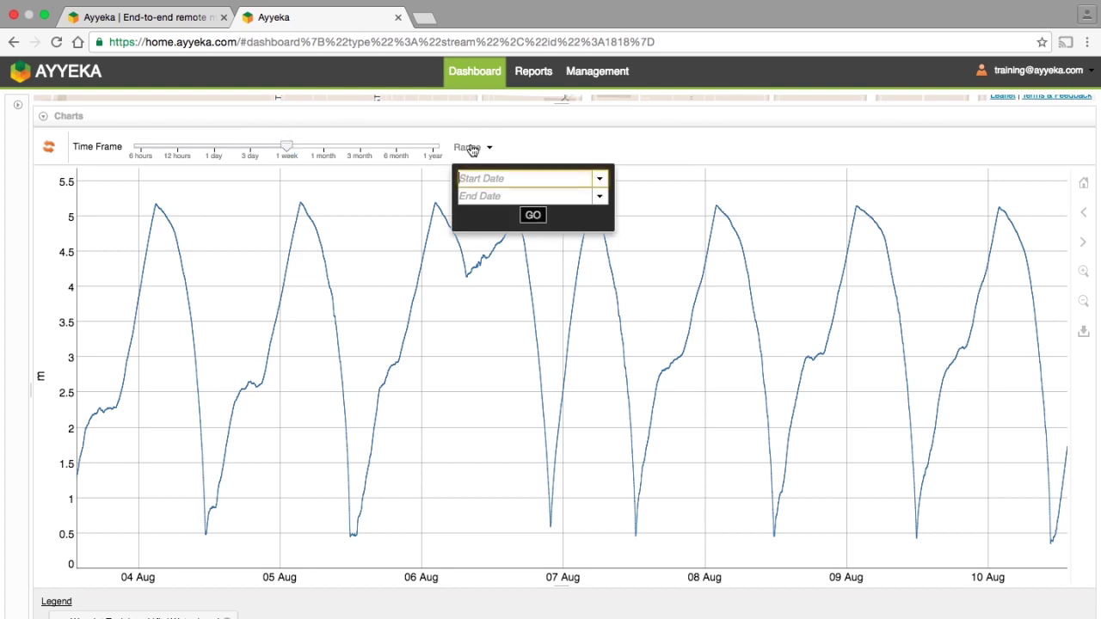
{"action": "left_click", "coordinate": [599, 179]}
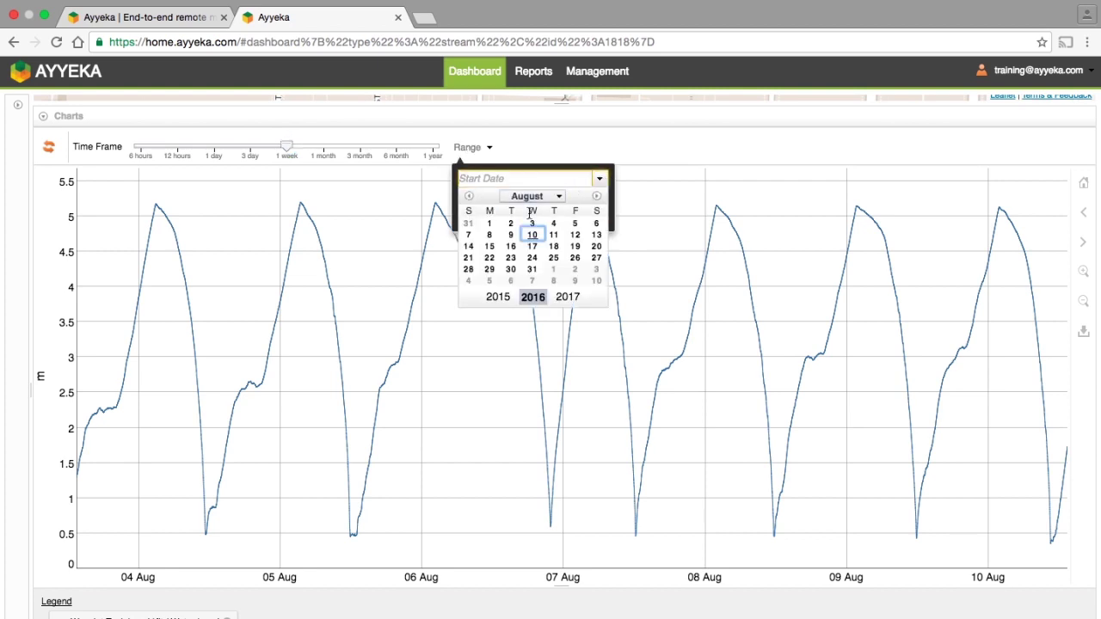
{"action": "left_click", "coordinate": [469, 196]}
{"action": "left_click", "coordinate": [532, 235]}
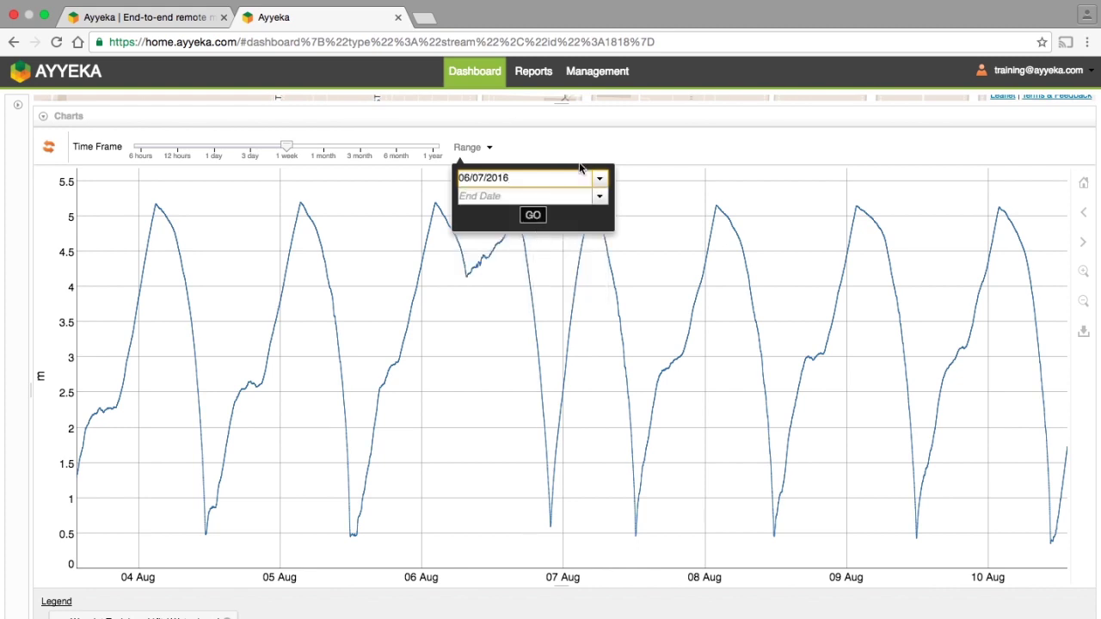
{"action": "left_click", "coordinate": [599, 196]}
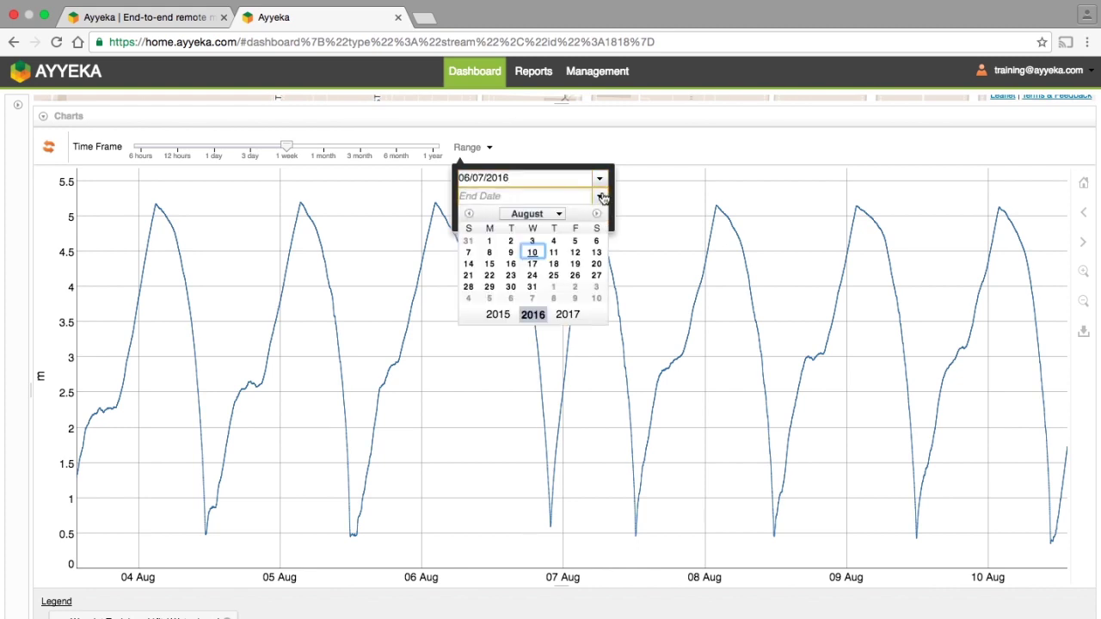
{"action": "left_click", "coordinate": [534, 240]}
{"action": "left_click", "coordinate": [531, 215]}
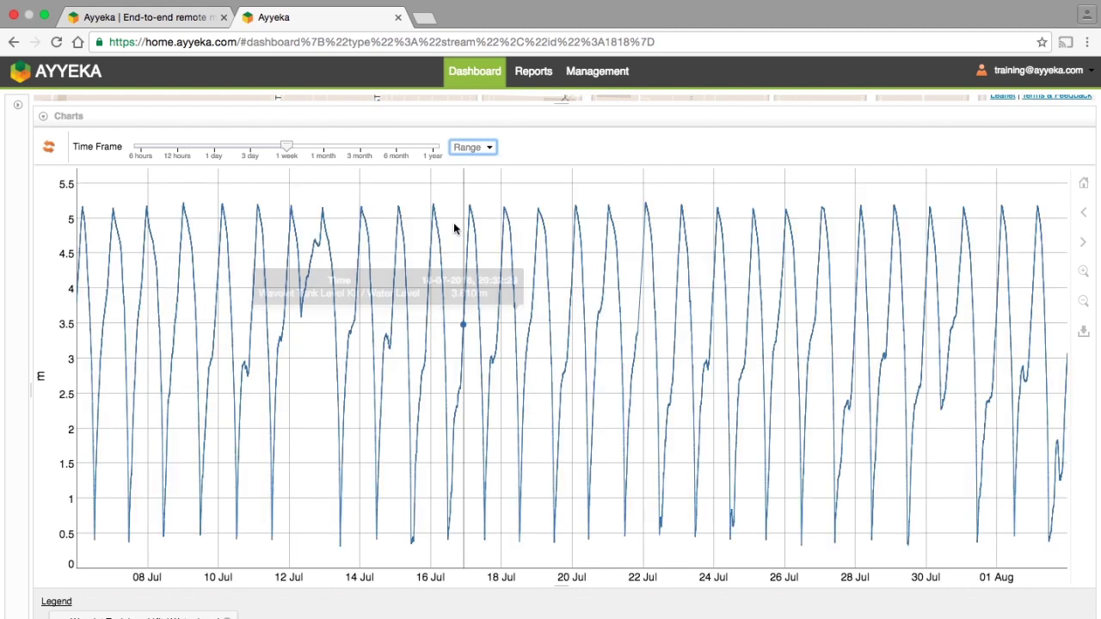
Select 12–23 July on the chart, pan forward to 18–29 July, then back to 13–23 July.
{"action": "left_click_drag", "start_coordinate": [289, 233], "coordinate": [703, 243]}
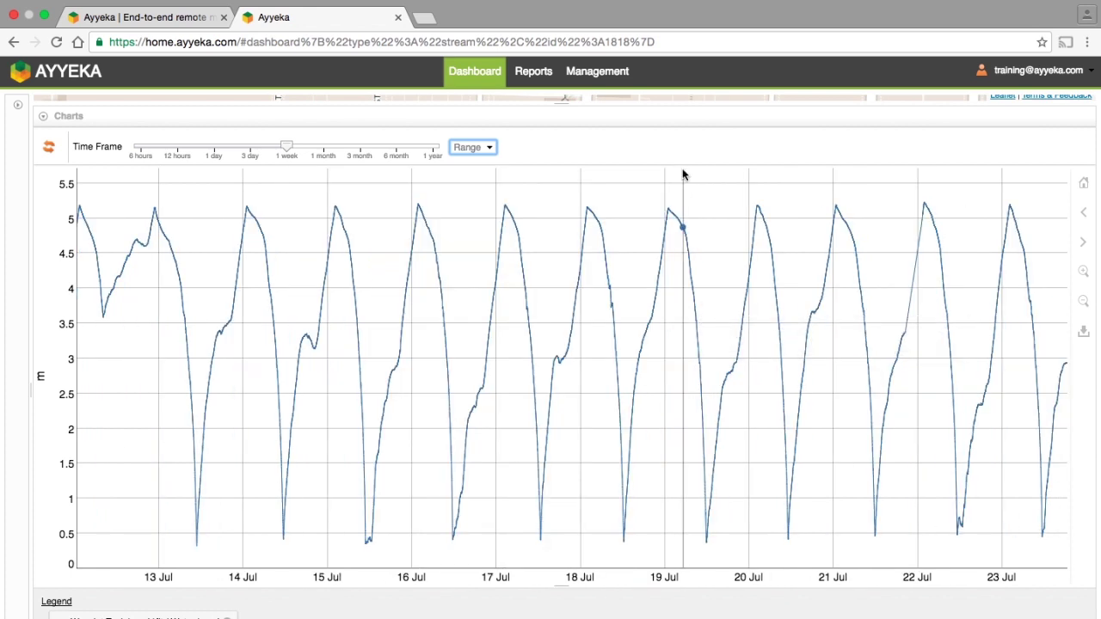
{"action": "left_click_drag", "start_coordinate": [683, 174], "coordinate": [678, 556]}
{"action": "mouse_move", "coordinate": [676, 558]}
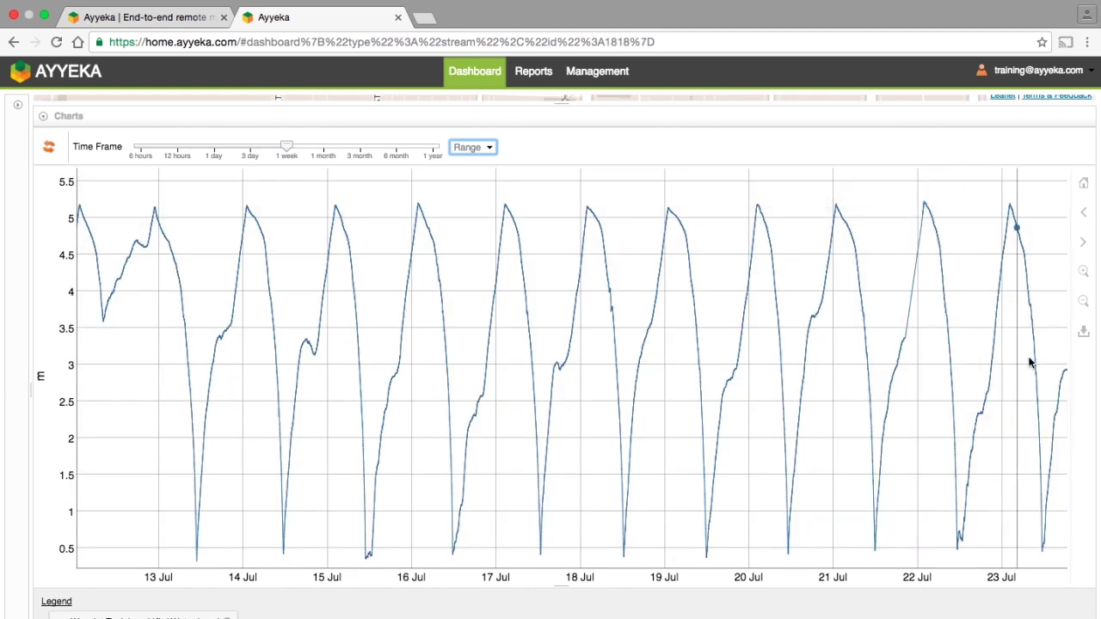
{"action": "left_click", "coordinate": [1084, 249]}
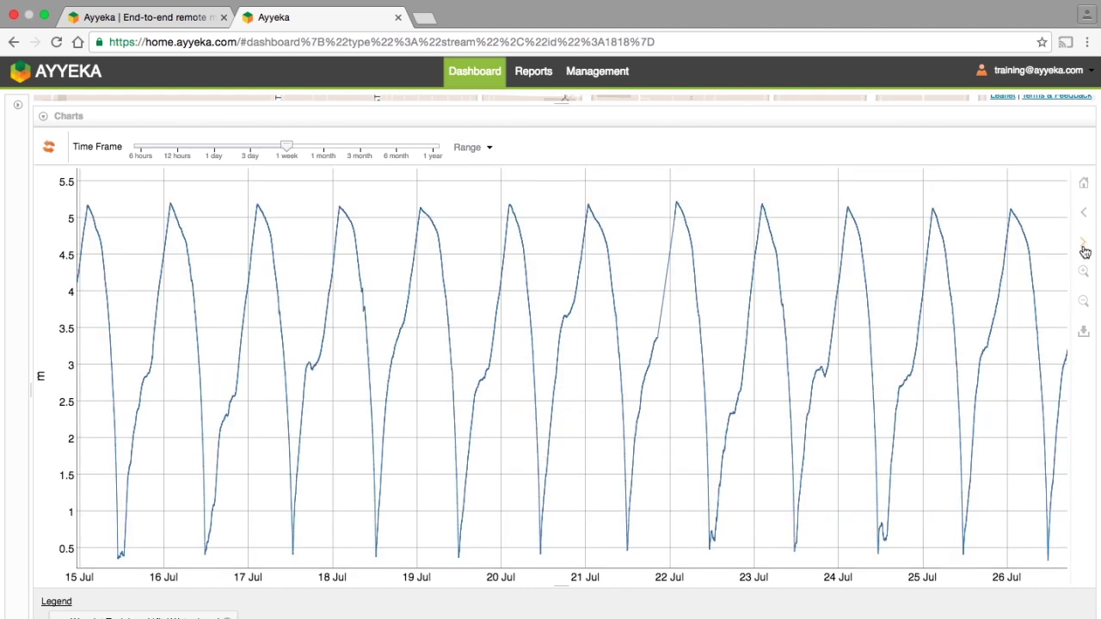
{"action": "left_click", "coordinate": [1085, 249]}
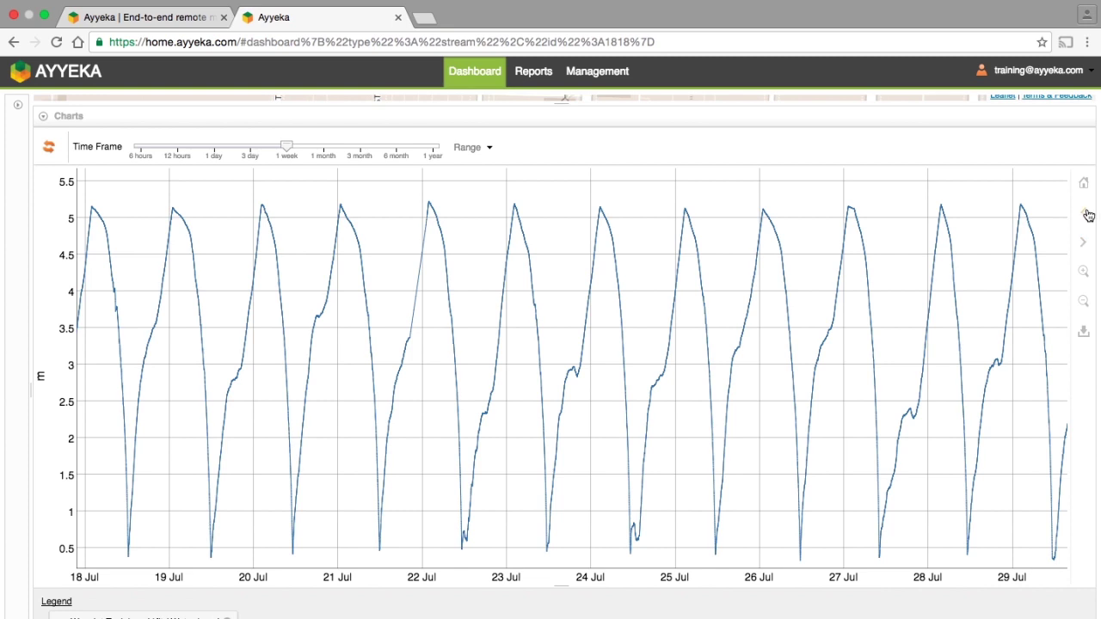
{"action": "left_click", "coordinate": [1085, 212]}
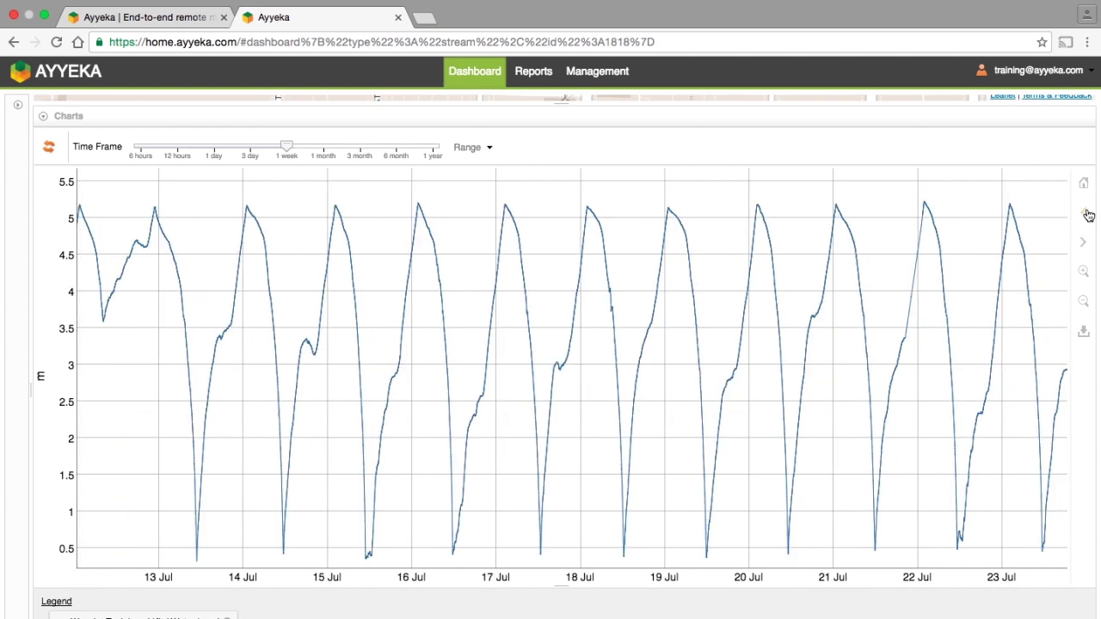
Zoom the time axis in to about 16–19 July and closer still.
{"action": "left_click", "coordinate": [1086, 274]}
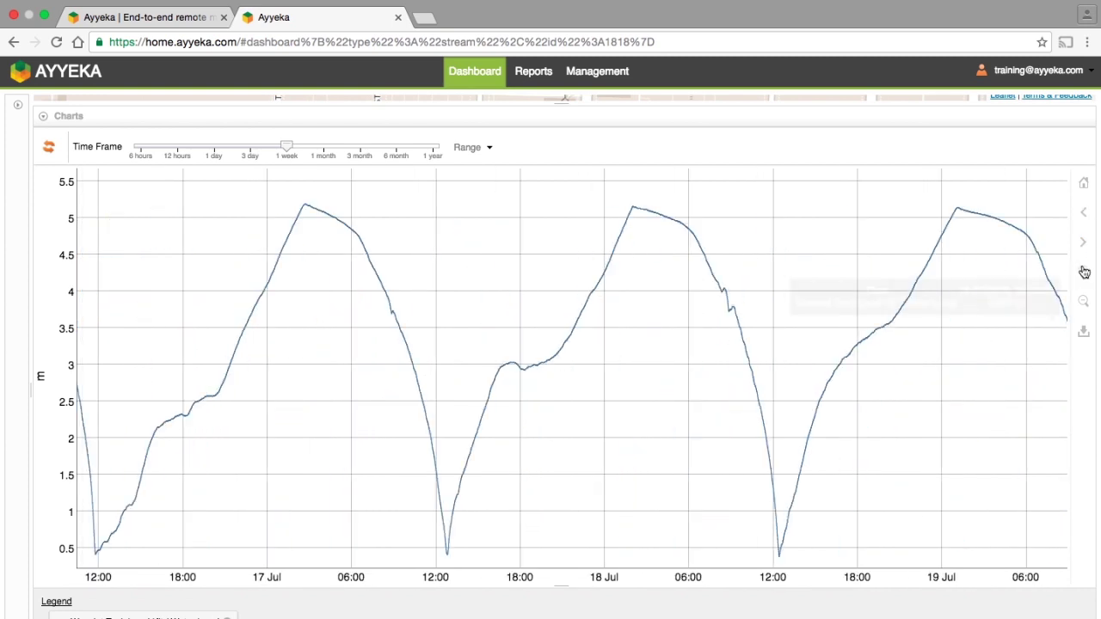
{"action": "left_click", "coordinate": [1086, 272]}
{"action": "left_click", "coordinate": [1086, 272]}
Zoom until individual readings are labelled, export that view as an image, and reopen the site list.
{"action": "left_click", "coordinate": [1086, 272]}
{"action": "left_click", "coordinate": [1086, 273]}
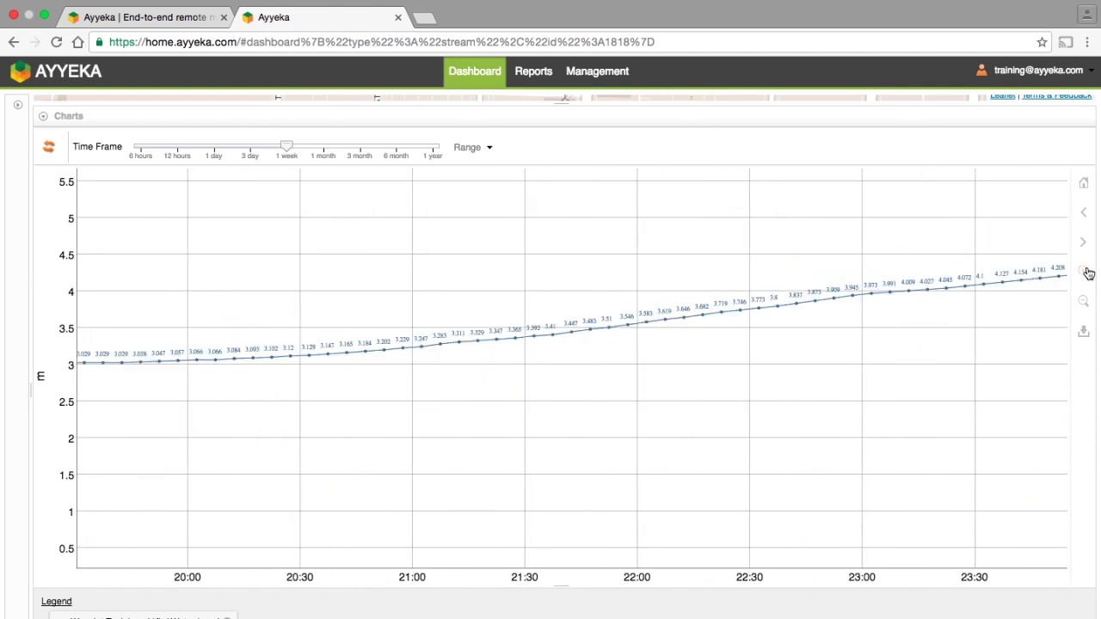
{"action": "left_click", "coordinate": [1082, 331]}
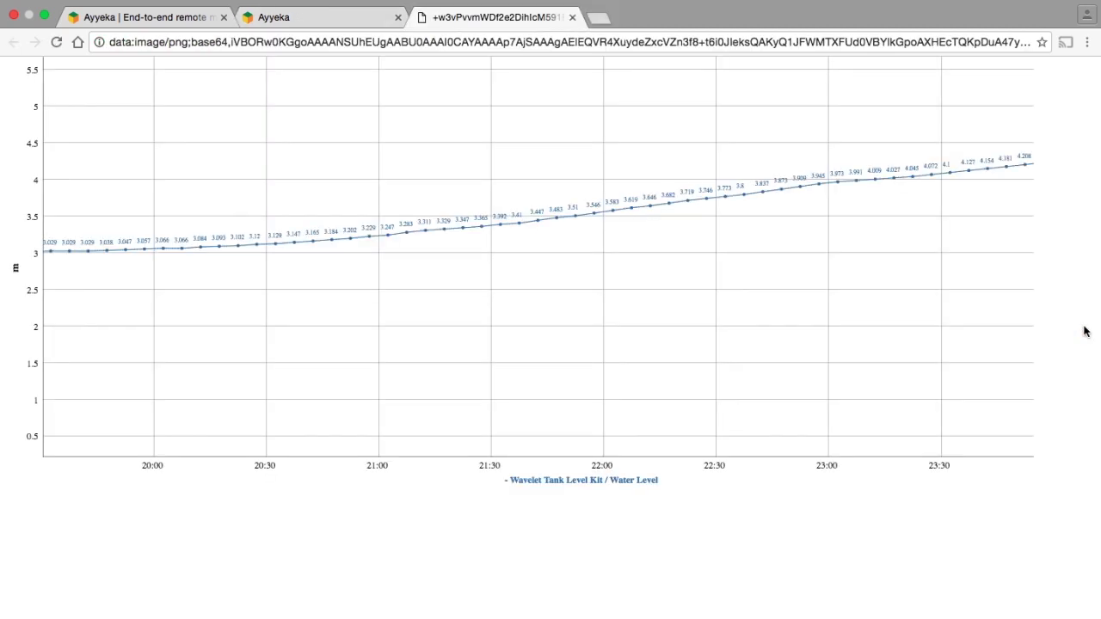
{"action": "key", "text": "super+w"}
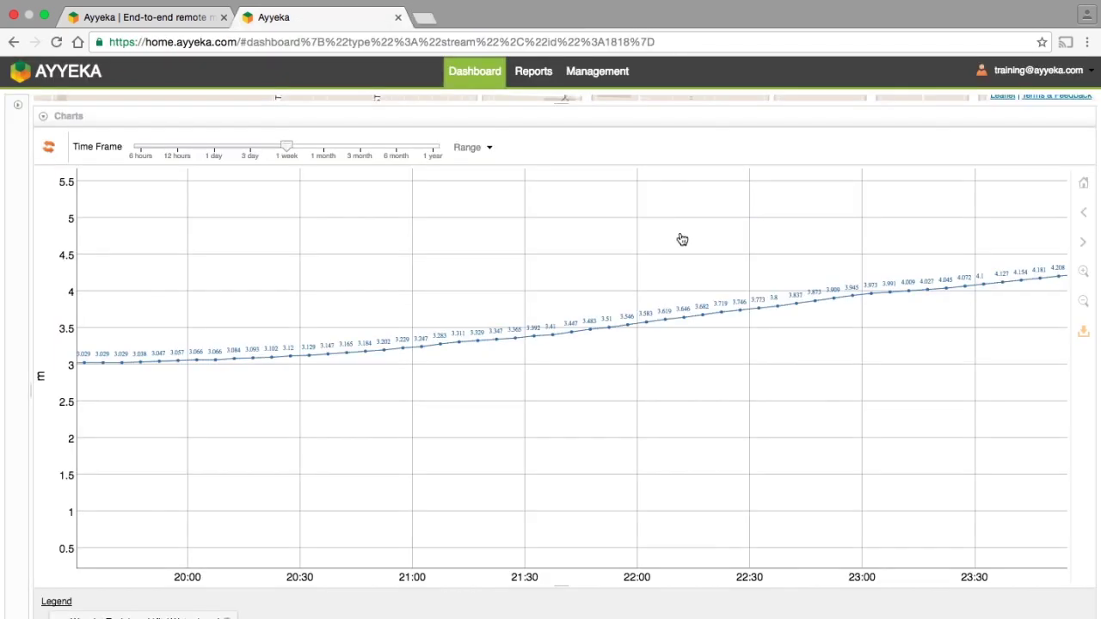
{"action": "left_click", "coordinate": [18, 105]}
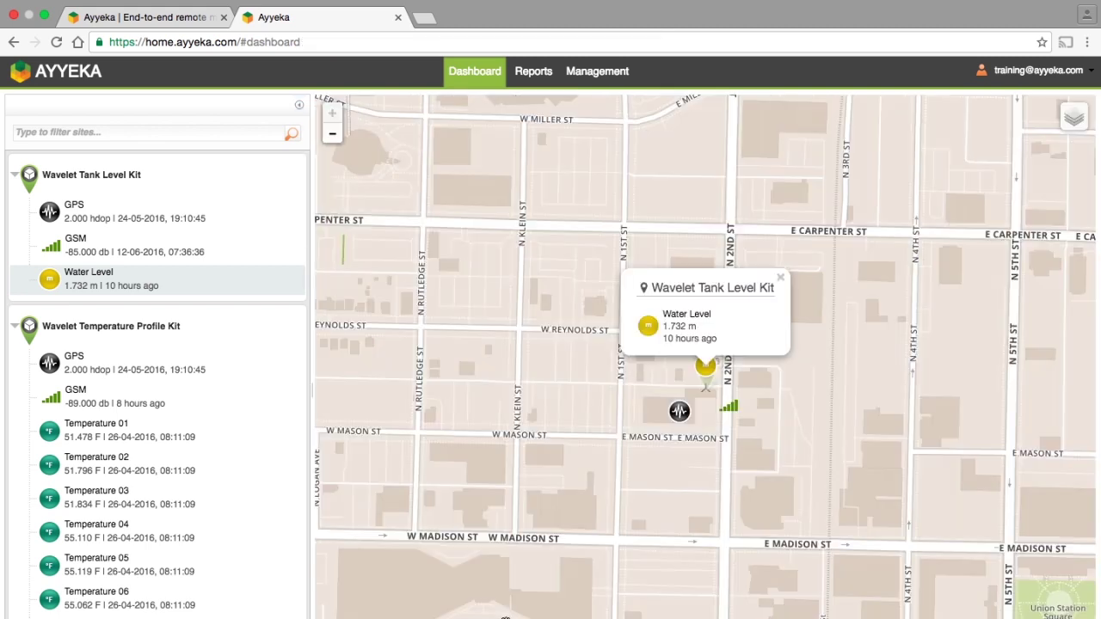
Centre the map on the Wavelet Temperature Profile Kit using its site-list header.
{"action": "left_click", "coordinate": [135, 333]}
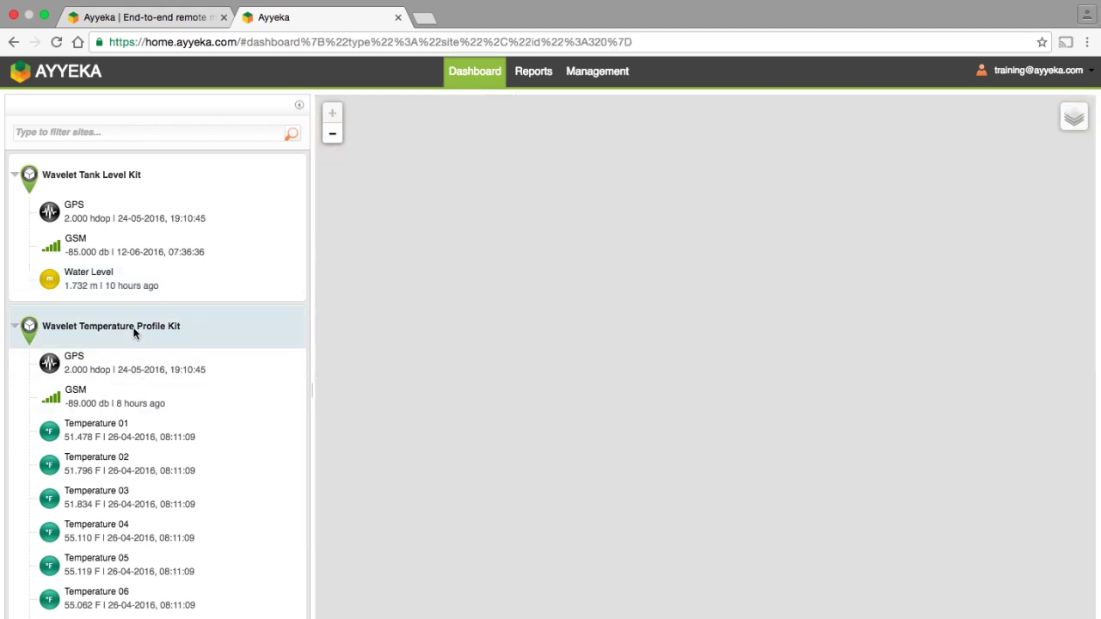
Chart Temperature 01, briefly toggle the threshold lines, then add Temperature 02 through 05.
{"action": "left_click", "coordinate": [127, 430]}
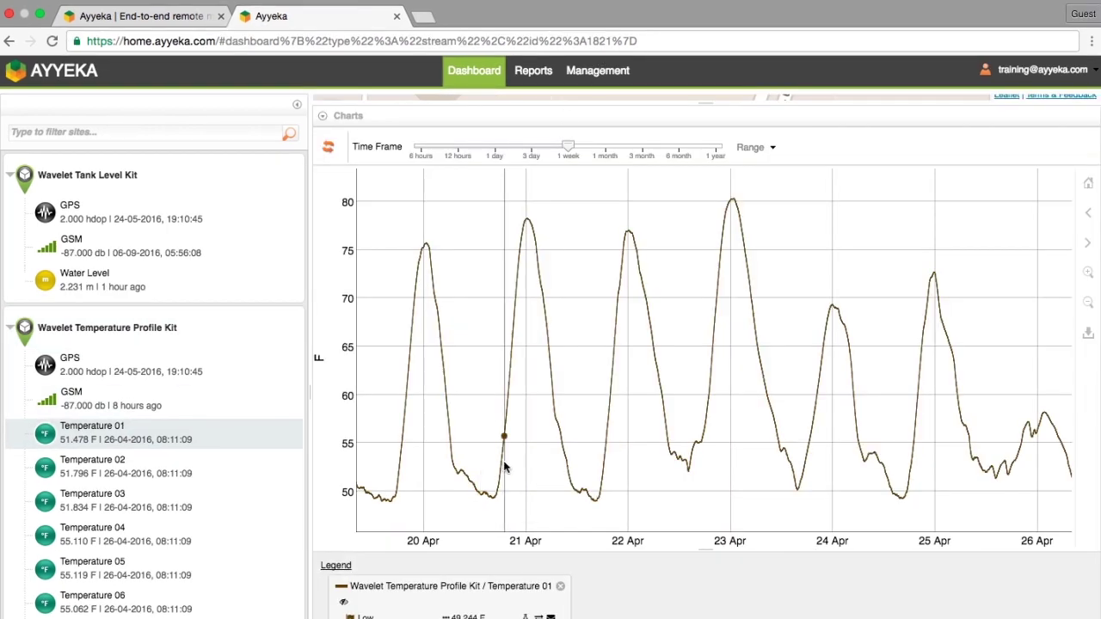
{"action": "left_click", "coordinate": [343, 604]}
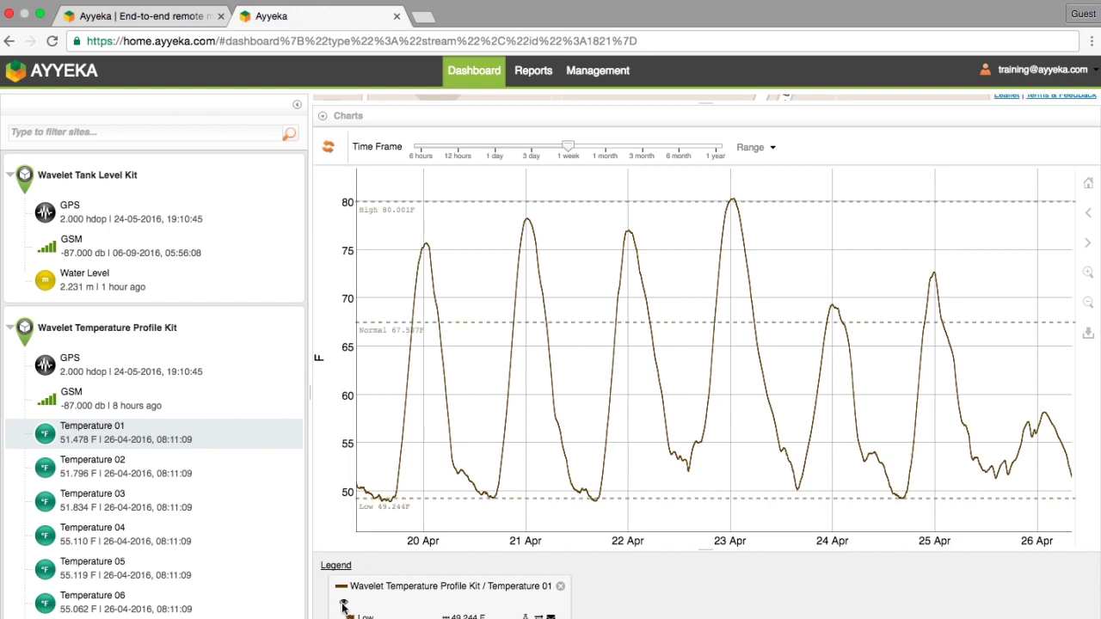
{"action": "left_click", "coordinate": [343, 605]}
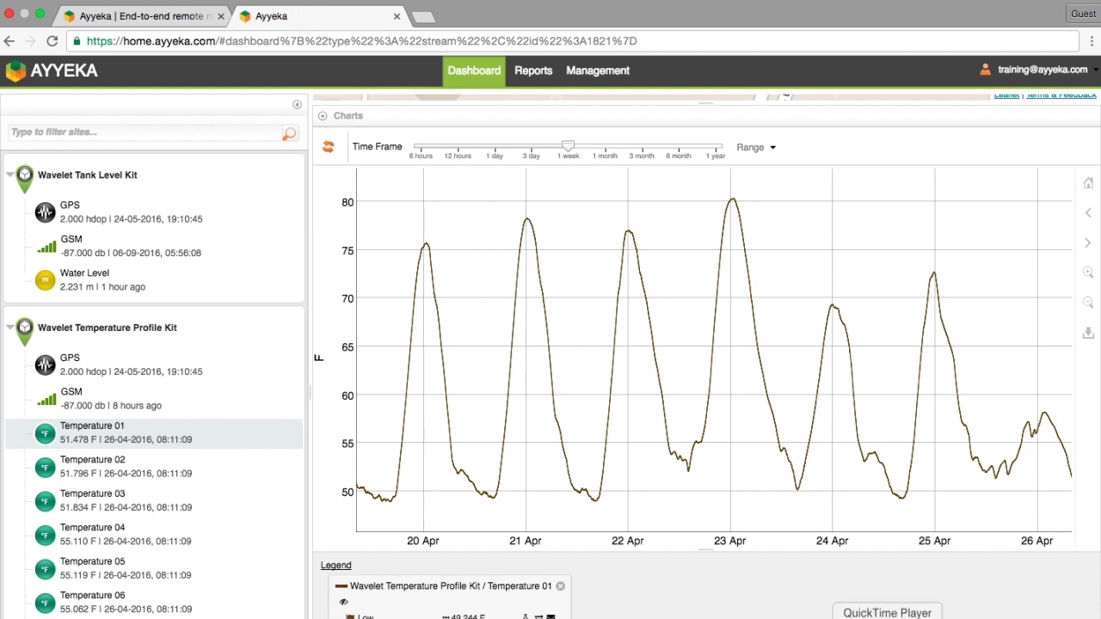
{"action": "left_click", "coordinate": [184, 470]}
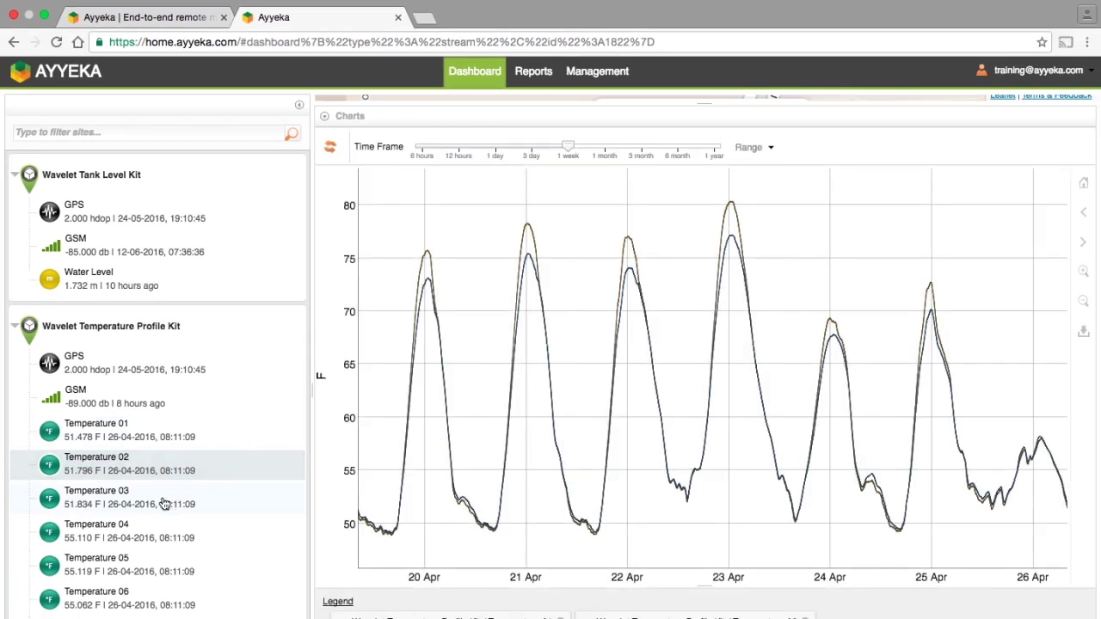
{"action": "left_click", "coordinate": [164, 503]}
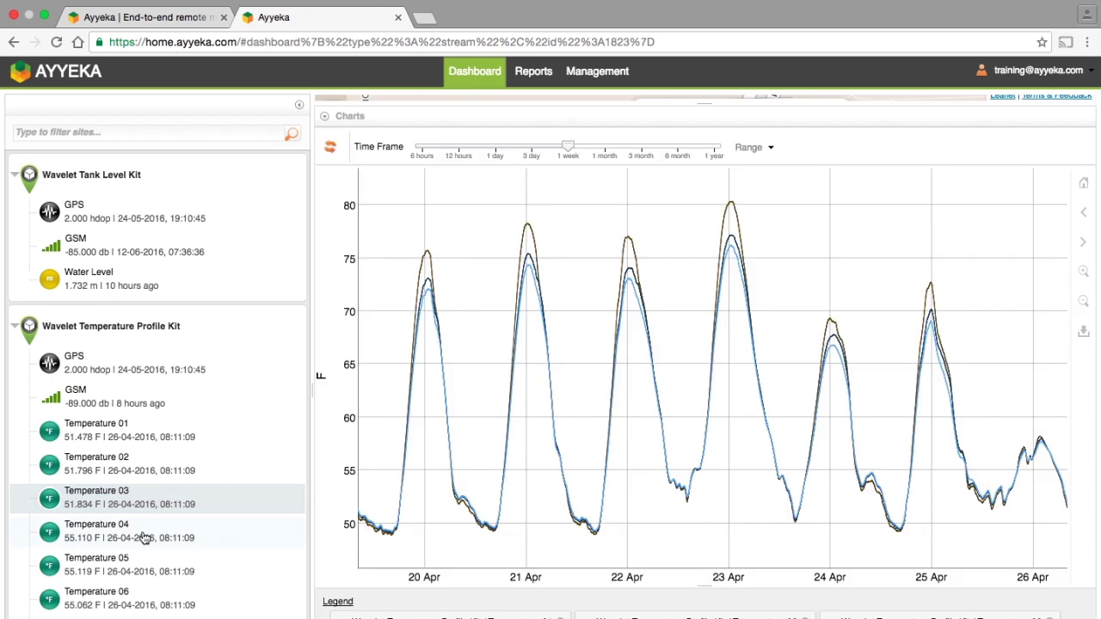
{"action": "left_click", "coordinate": [140, 534]}
{"action": "left_click", "coordinate": [126, 567]}
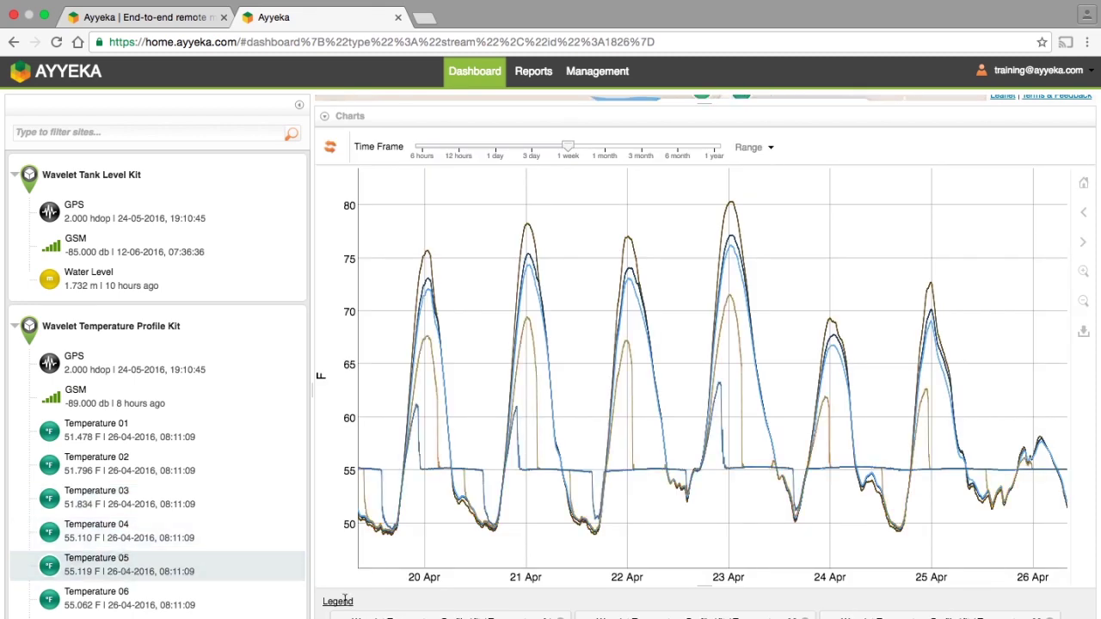
Return to the map and open the Wastewater Discharge Kit's Discharge chart for 04–10 Aug.
{"action": "key", "text": "alt+Left"}
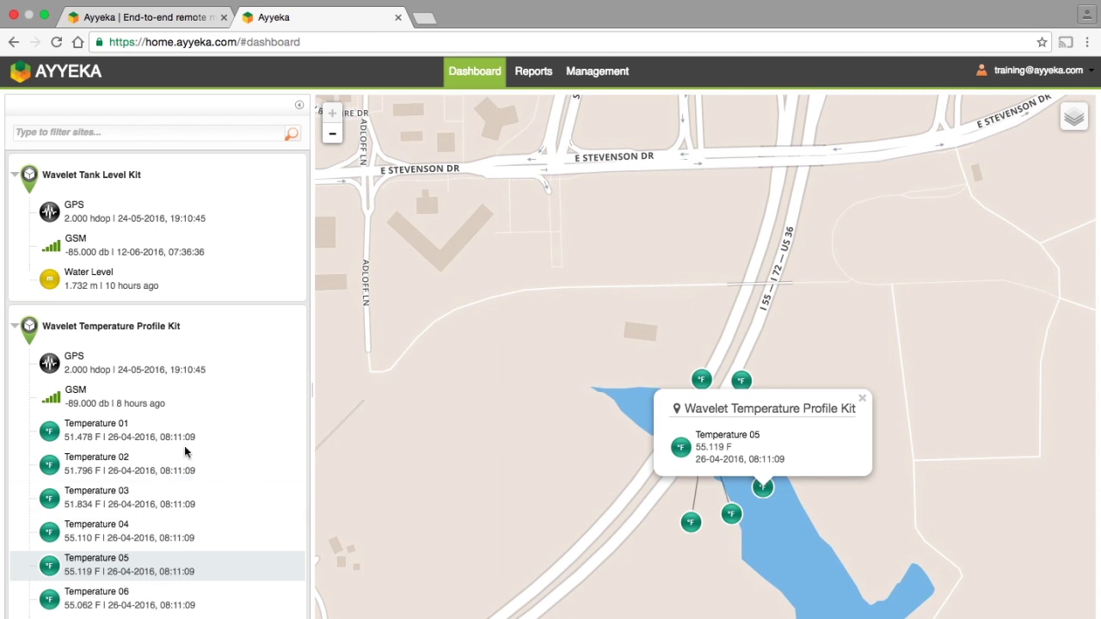
{"action": "scroll", "coordinate": [184, 446], "scroll_direction": "down", "scroll_amount": 5}
{"action": "scroll", "coordinate": [184, 446], "scroll_direction": "down", "scroll_amount": 3}
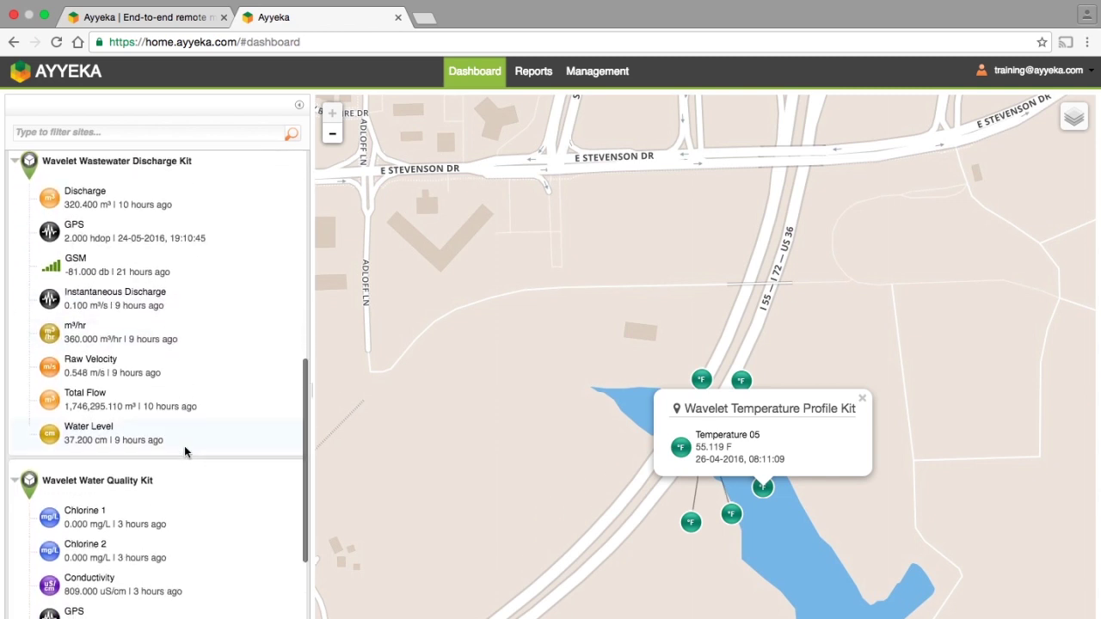
{"action": "scroll", "coordinate": [184, 445], "scroll_direction": "up", "scroll_amount": 2}
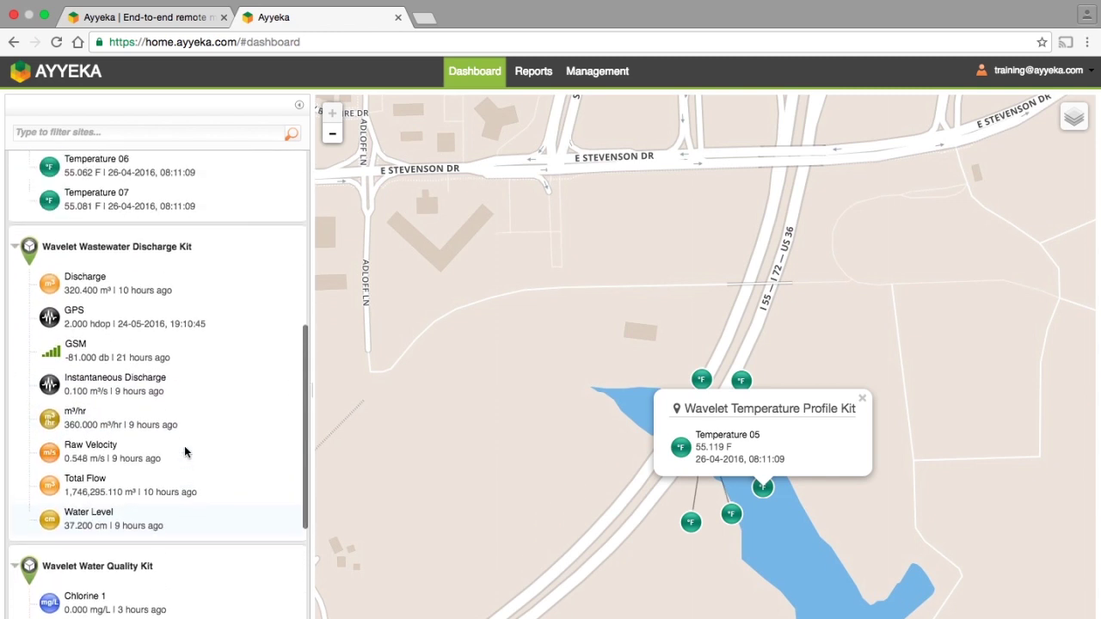
{"action": "left_click", "coordinate": [159, 293]}
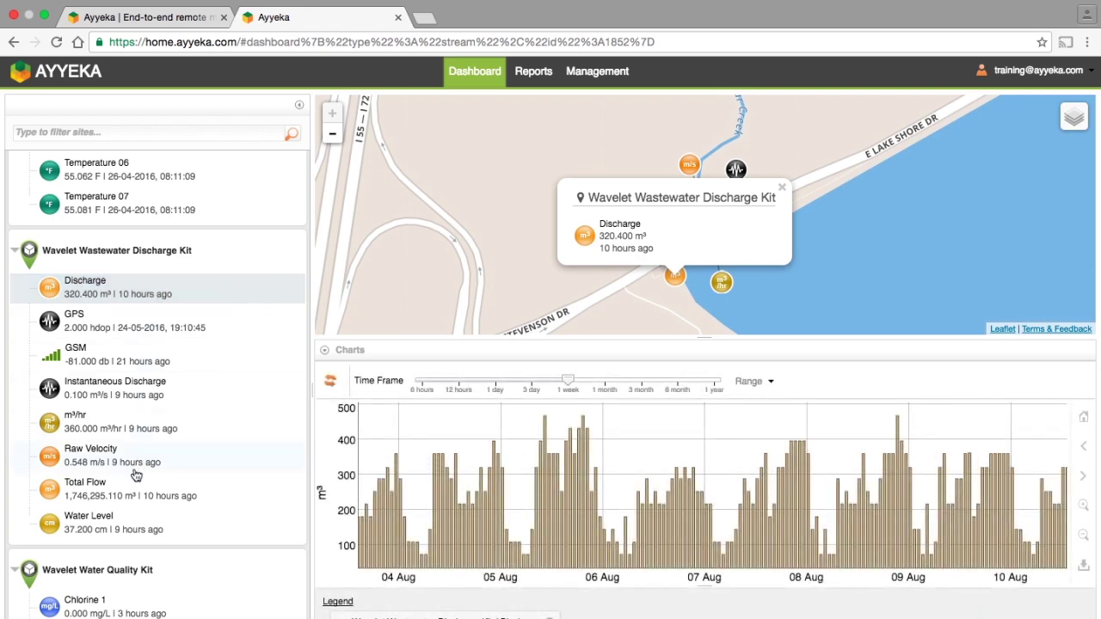
Add the Water Level stream (21.49–44.22 cm) as a line over the Discharge bars, then expand the chart over the map and collapse the site list.
{"action": "left_click", "coordinate": [116, 529]}
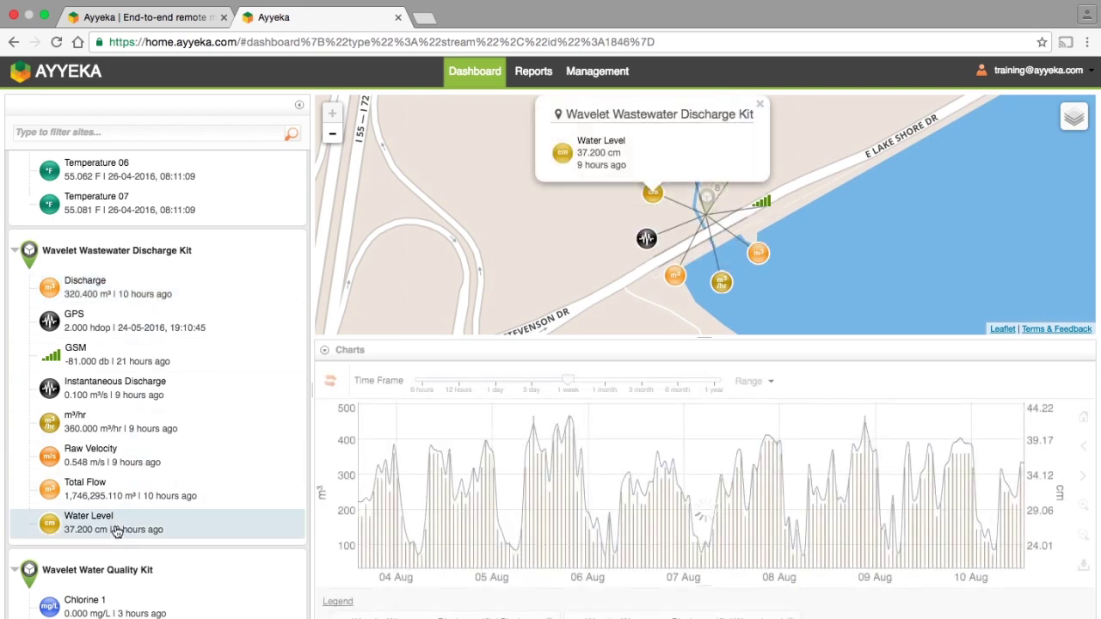
{"action": "left_click_drag", "start_coordinate": [702, 337], "coordinate": [679, 80]}
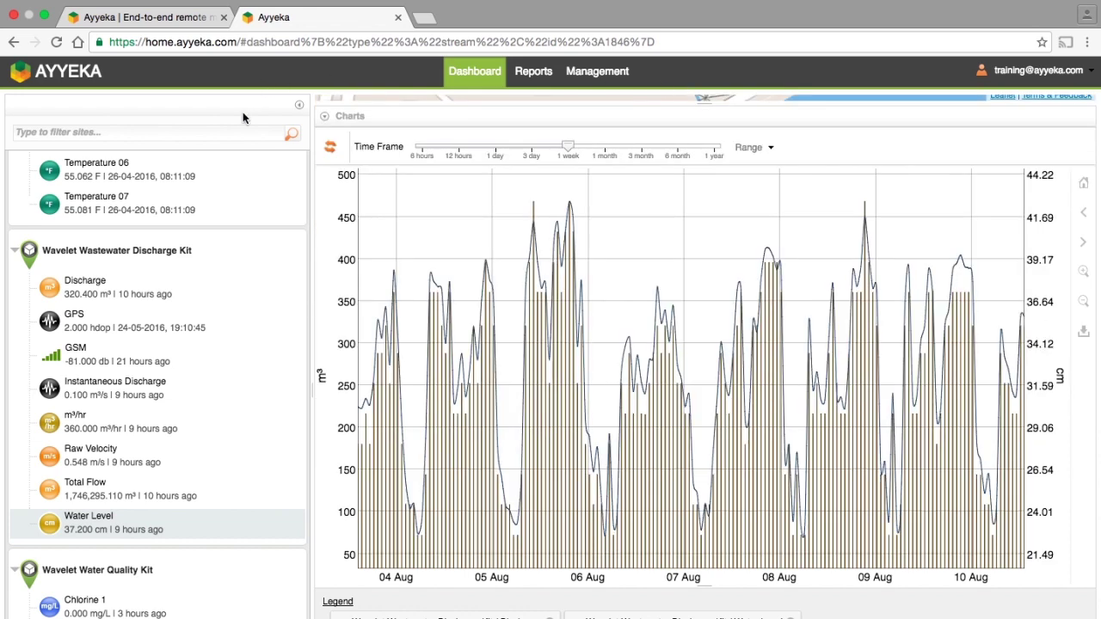
{"action": "left_click", "coordinate": [299, 106]}
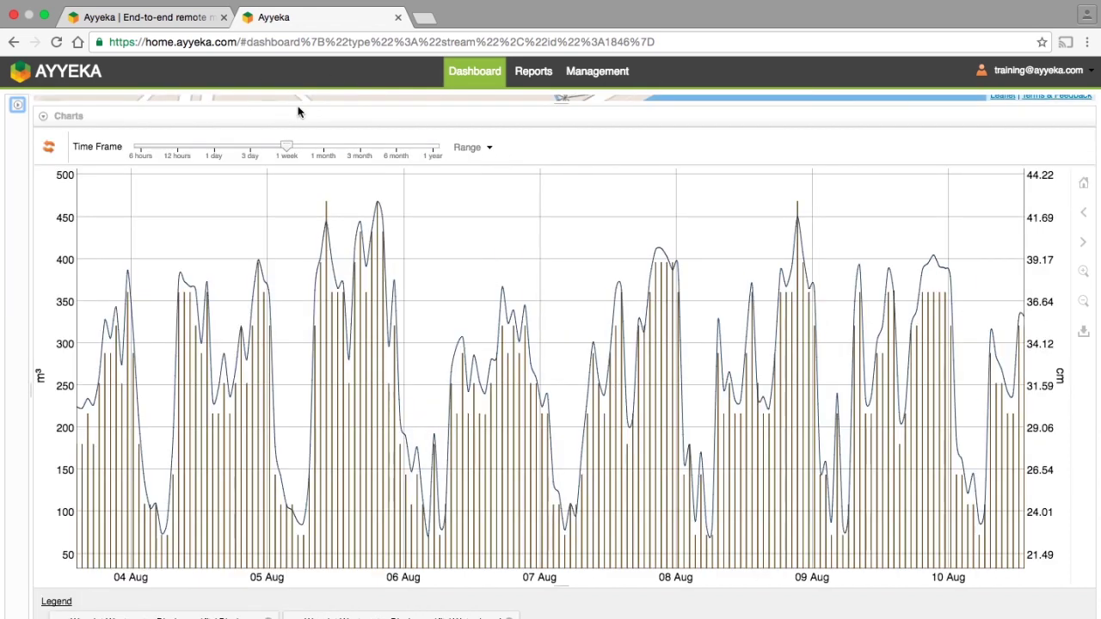